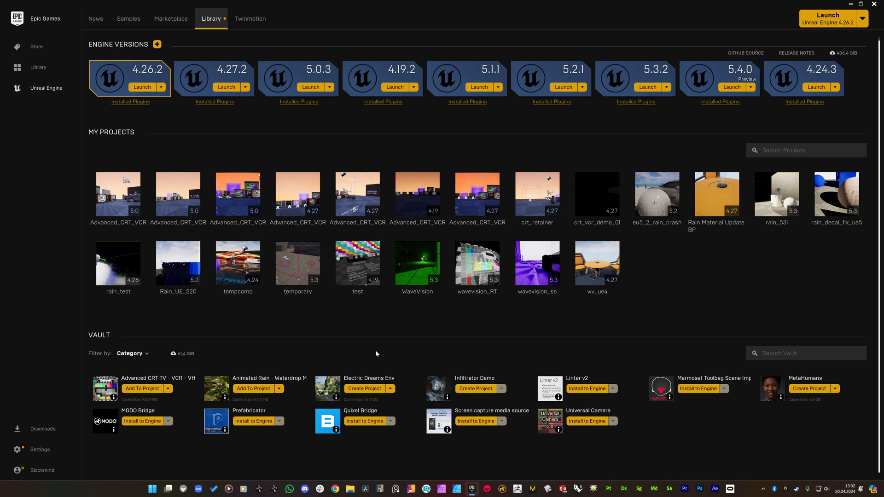
- Create a project from the Electric Dreams Env sample in folder H:\ED_crt_WA on engine 5.3
click(357, 389)
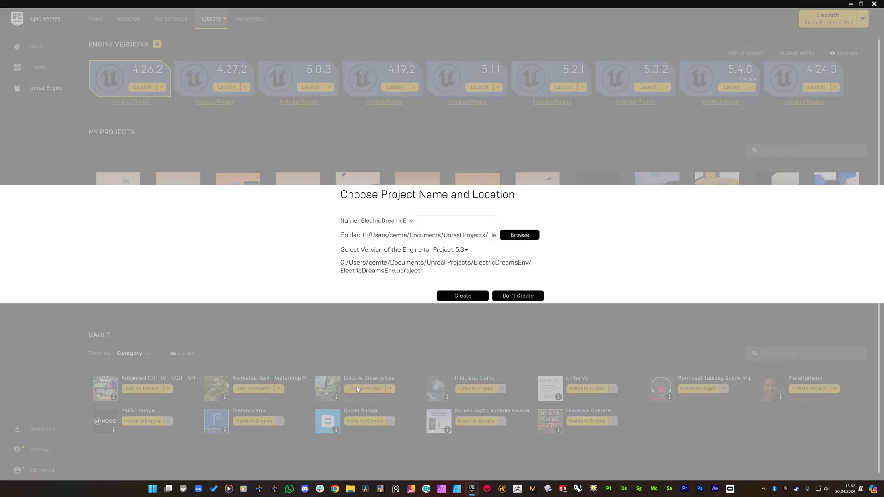
double_click(419, 236)
key(ctrl+a)
text(H:\)
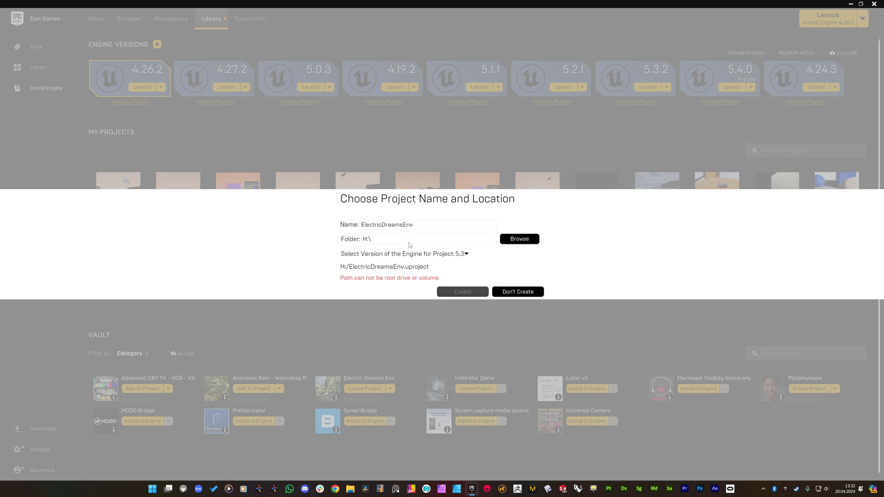
text(ED_)
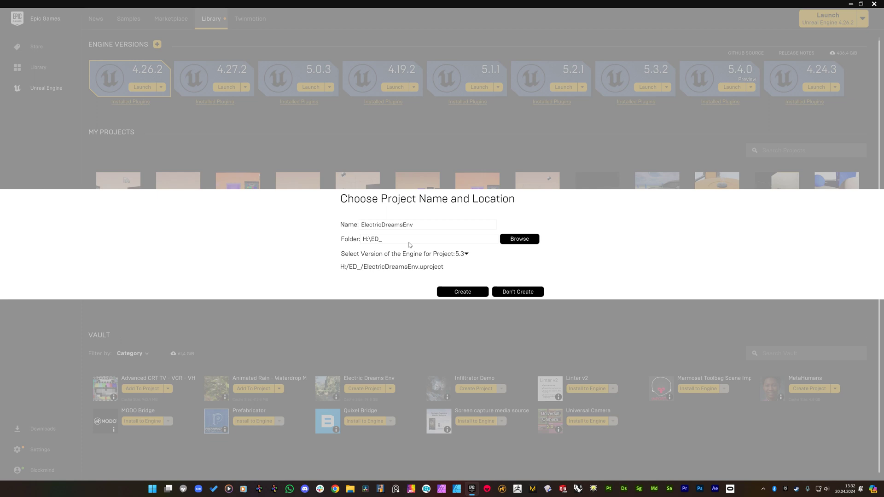
text(crt_WA)
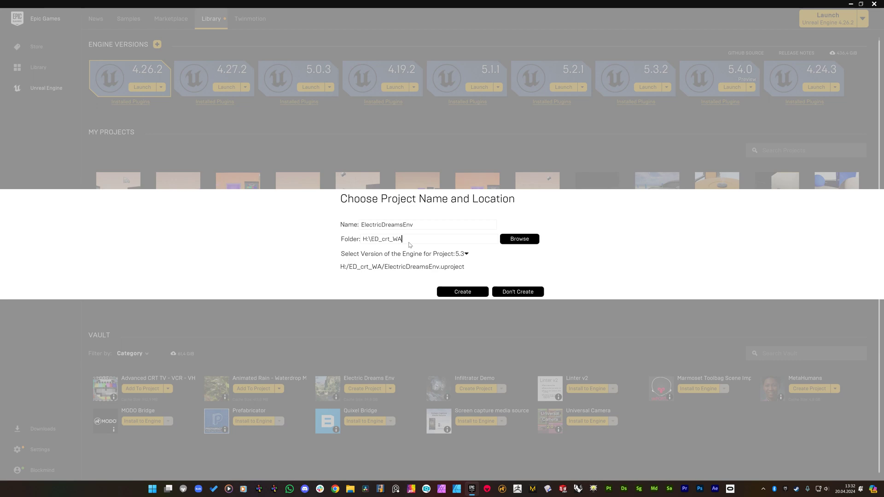
click(453, 292)
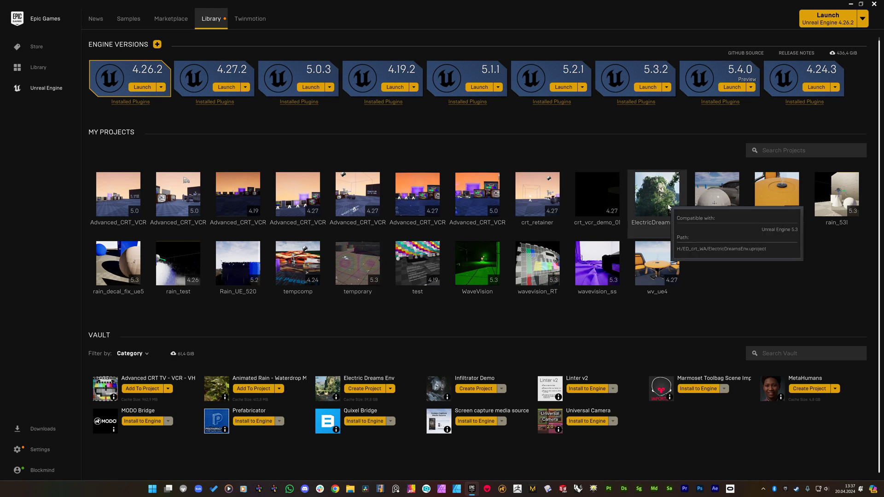
- Add the Advanced CRT TV/VCR asset to ElectricDreamsEnv, then launch that project
click(657, 195)
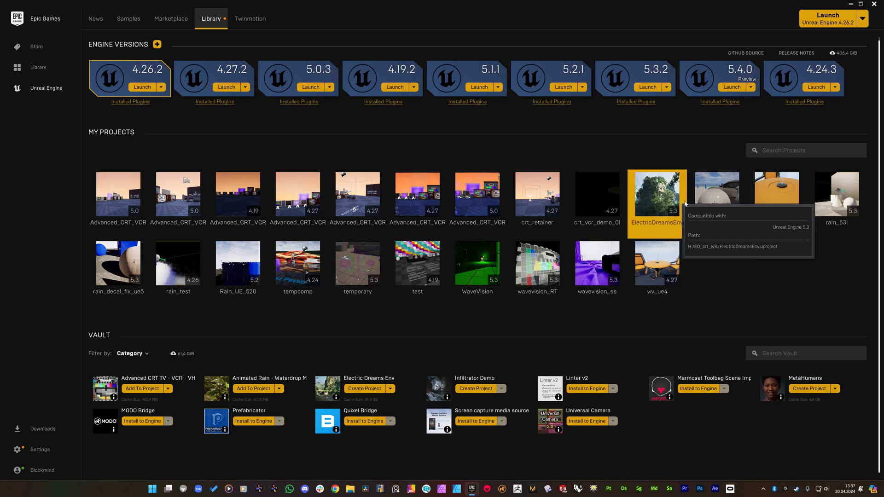
click(143, 388)
click(380, 176)
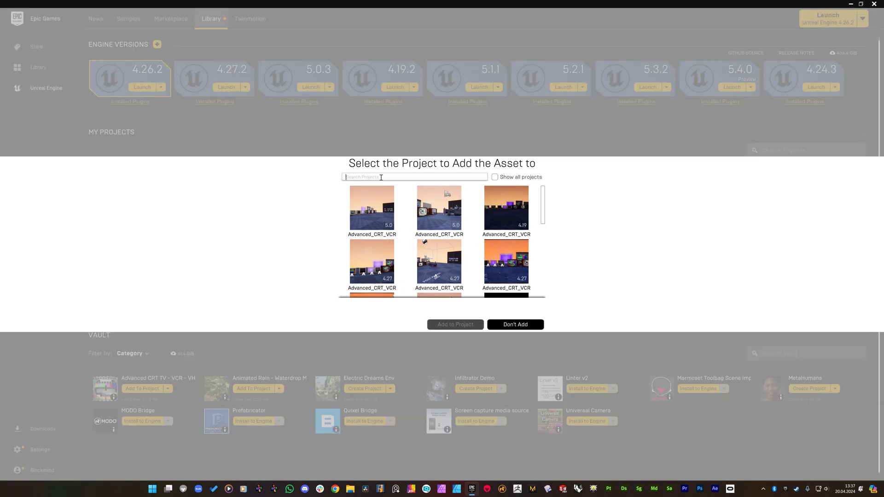
text(ELEC)
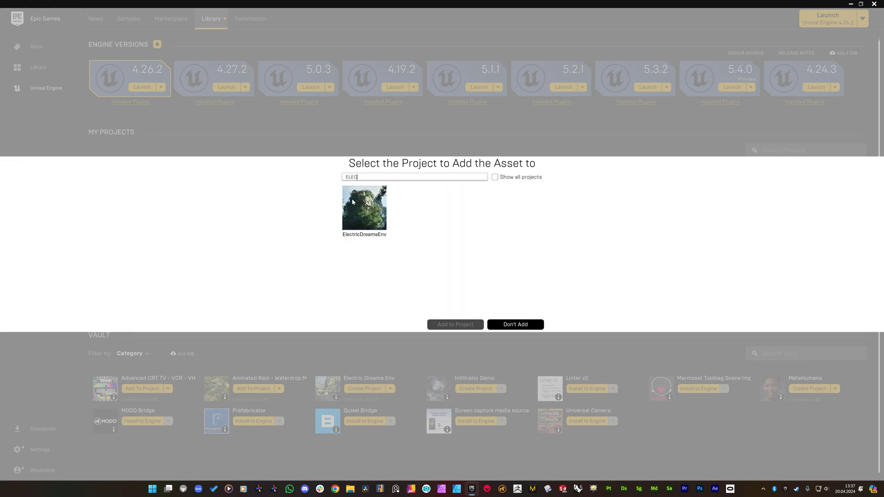
click(353, 203)
click(456, 324)
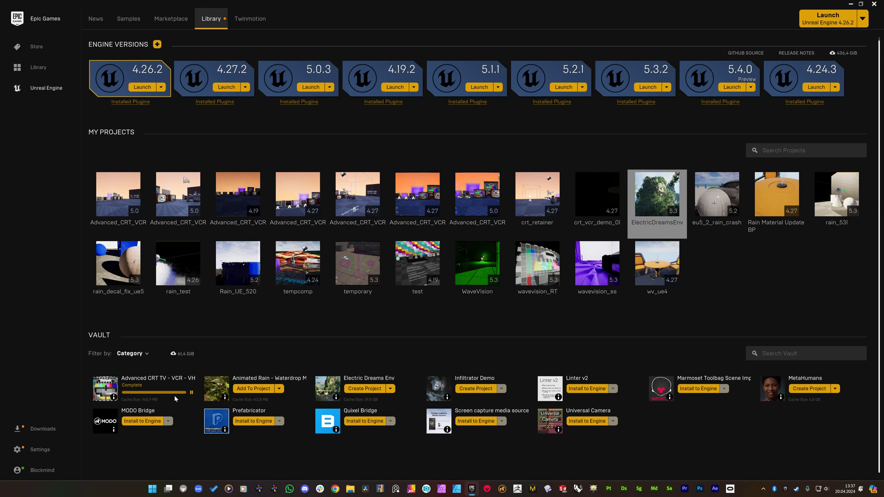
double_click(659, 213)
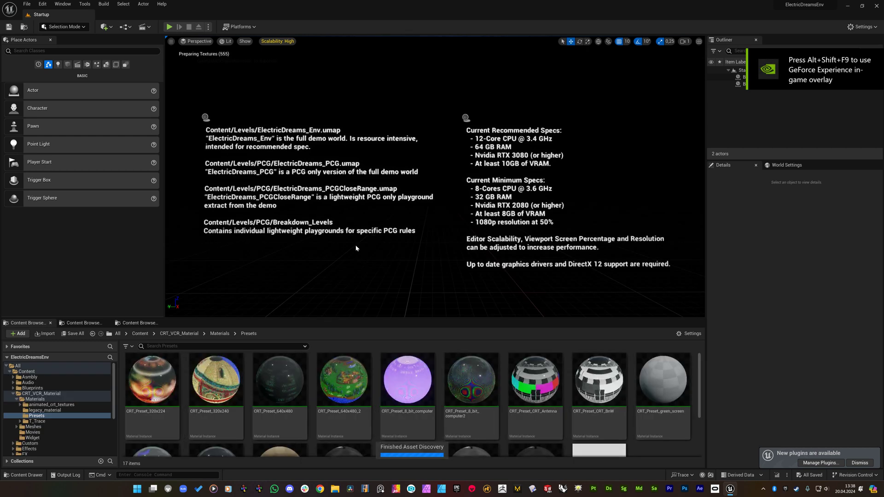
- Open the Sample_Map level from Content > CRT_VCR_Material
click(139, 334)
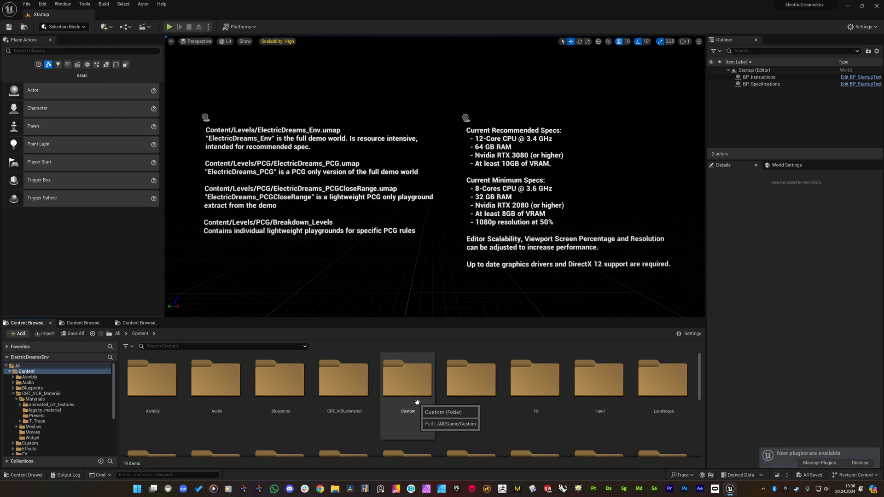
scroll(341, 392, down, 1)
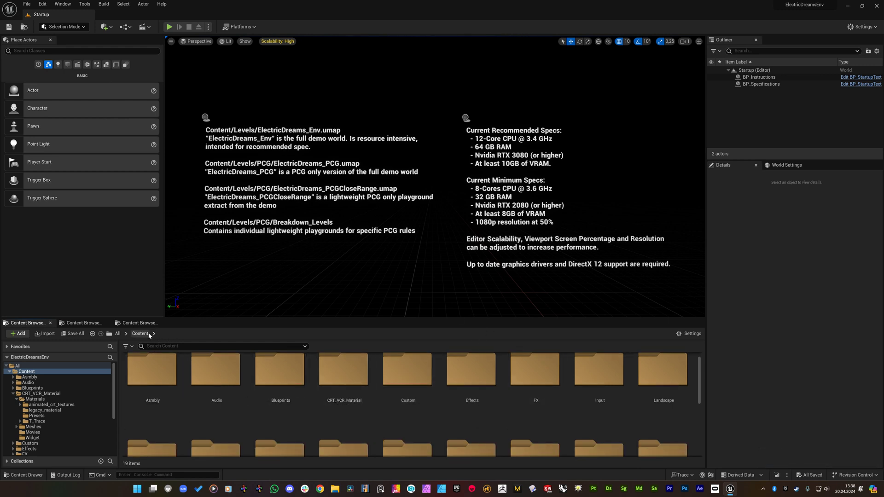
double_click(343, 398)
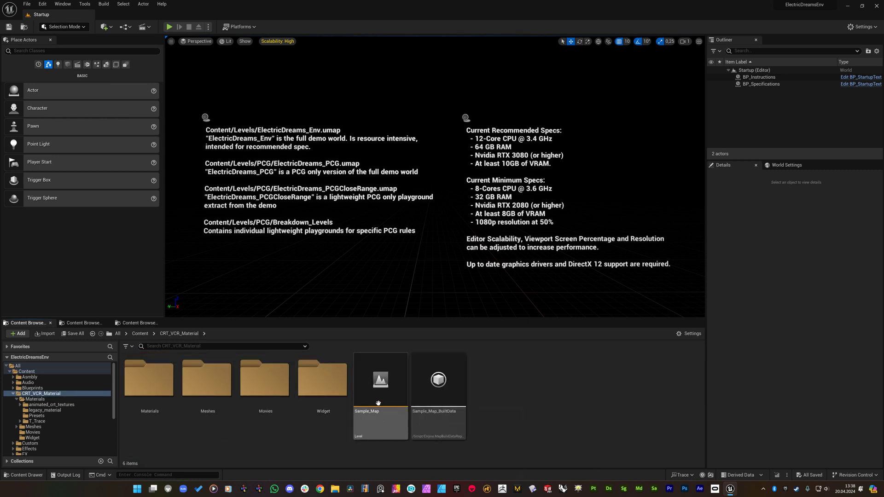
click(378, 421)
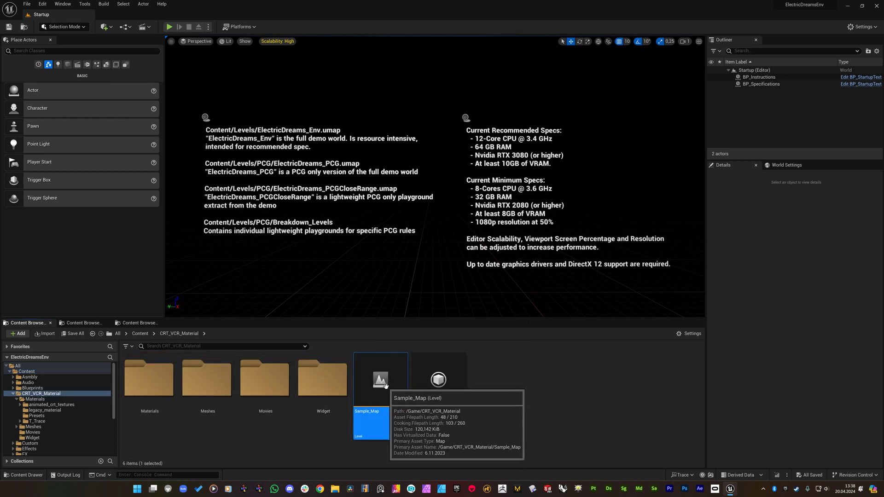
double_click(387, 378)
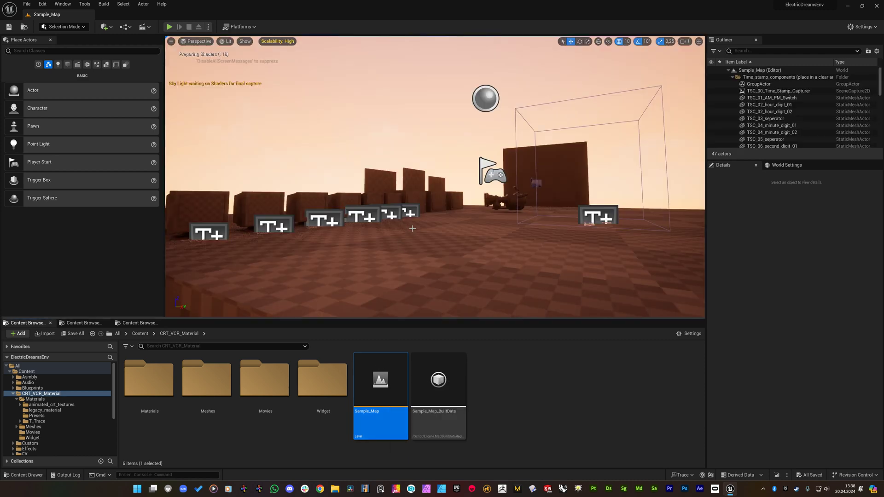
- Fly through the sample scene past the CRT TVs toward the timestamp wall
right_drag(413, 229, 184, 239)
key(w)
key(s)
key(d)
key(s)
right_drag(332, 231, 407, 236)
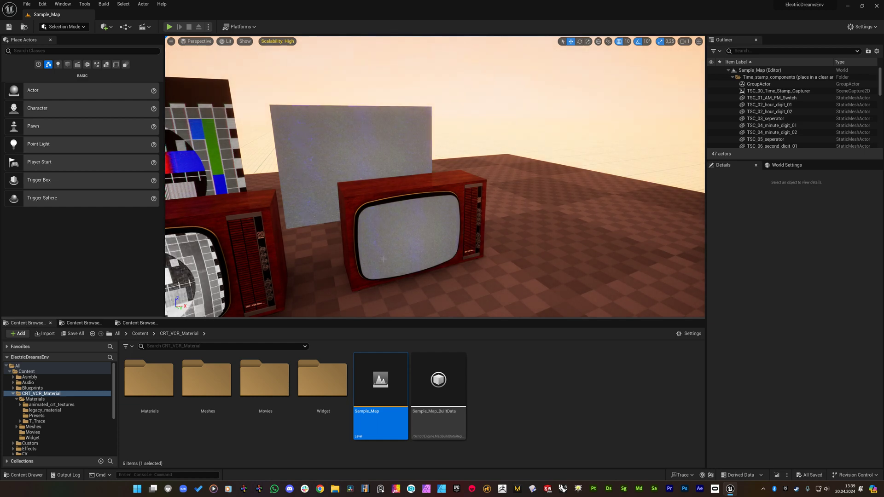
right_drag(384, 259, 548, 237)
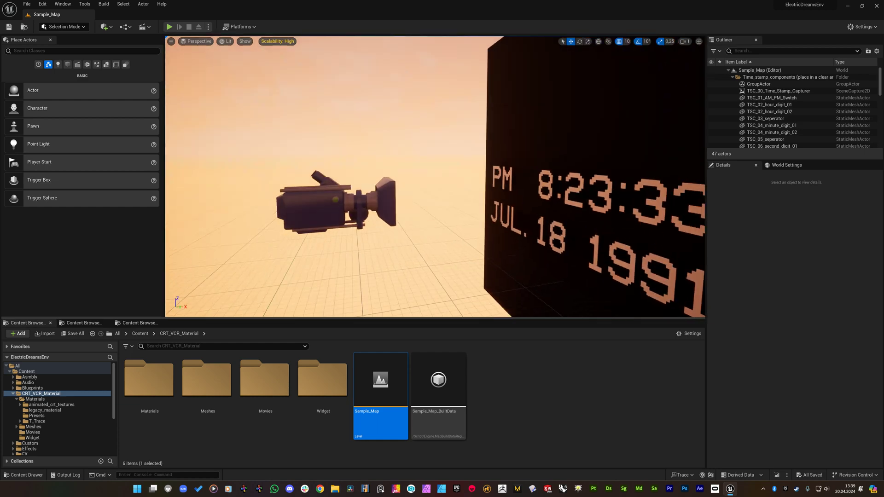
right_drag(456, 254, 374, 216)
- Select the timestamp wall's 19-actor group and frame it with the camera model
click(524, 171)
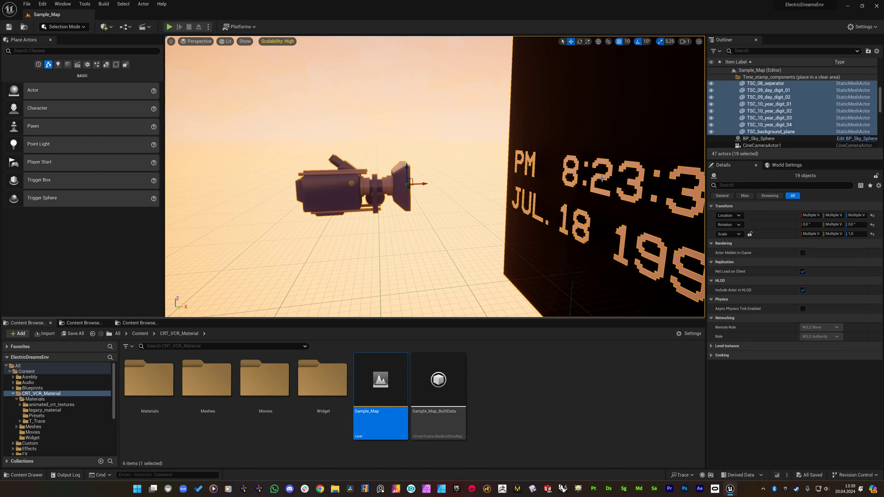
right_drag(465, 182, 511, 182)
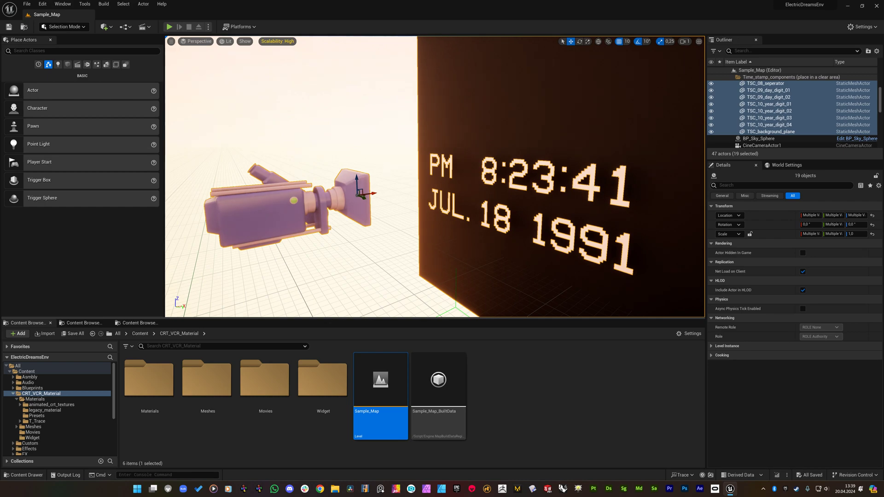
mouse_move(464, 182)
right_down()
mouse_move(313, 184)
mouse_move(287, 172)
mouse_move(414, 184)
mouse_move(294, 175)
mouse_move(369, 187)
mouse_move(461, 177)
mouse_move(441, 175)
mouse_move(428, 207)
mouse_move(465, 184)
mouse_move(453, 189)
right_up()
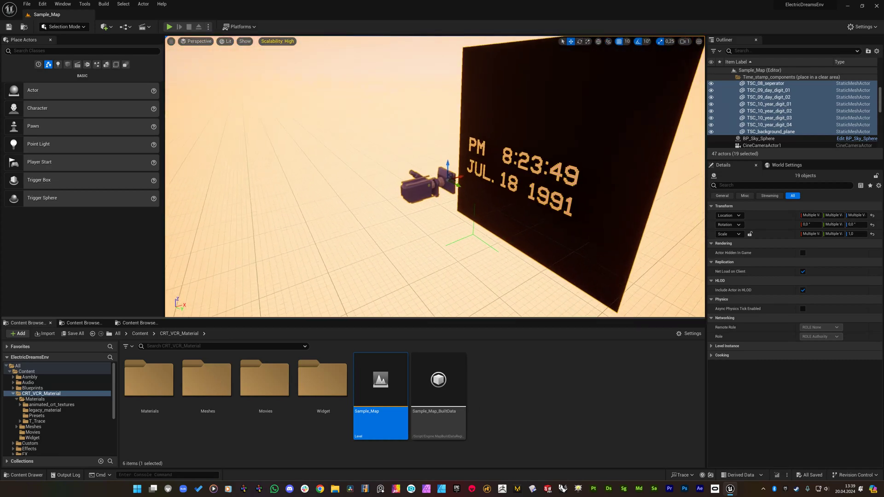
right_drag(504, 179, 501, 180)
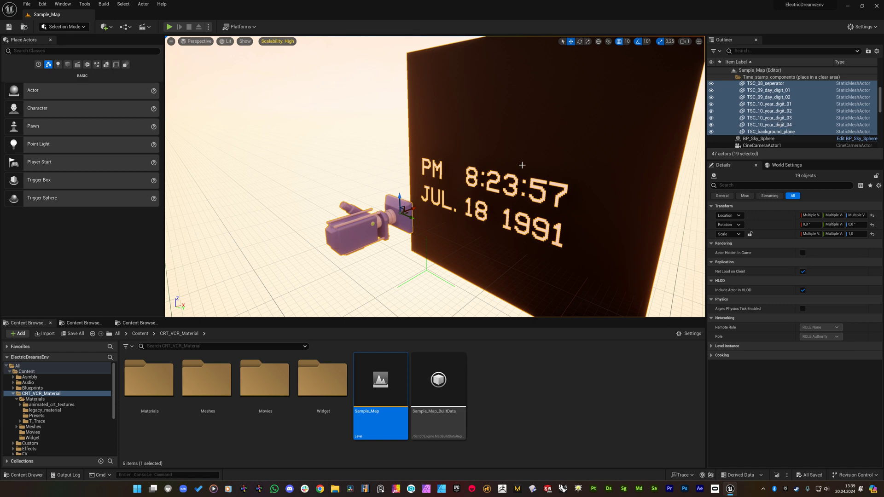
- Ungroup the timestamp actors and select only the TSC_00_Time_Stamp_Capturer
scroll(776, 119, up, 2)
right_click(766, 102)
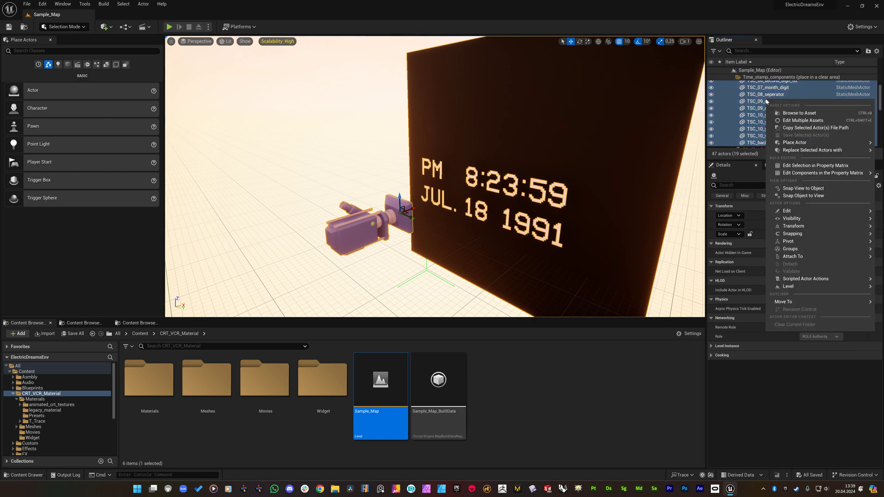
click(406, 151)
key(ctrl+z)
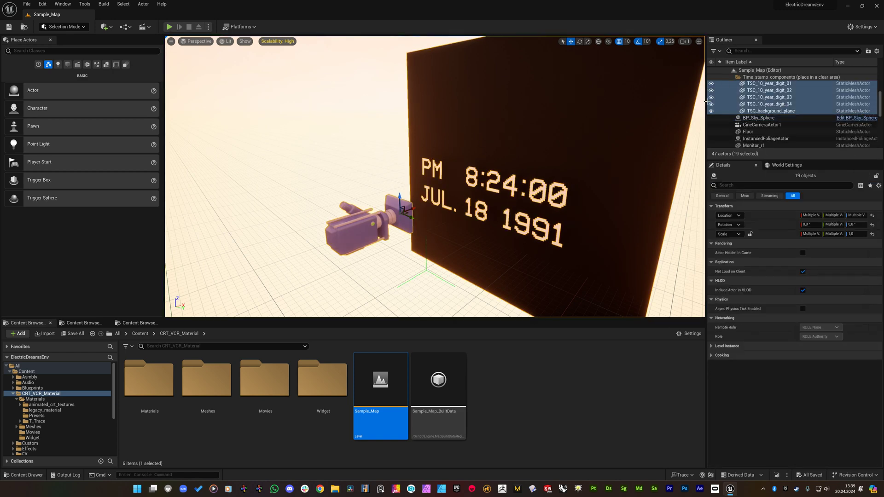
scroll(787, 104, up, 1)
scroll(787, 103, up, 3)
right_click(786, 105)
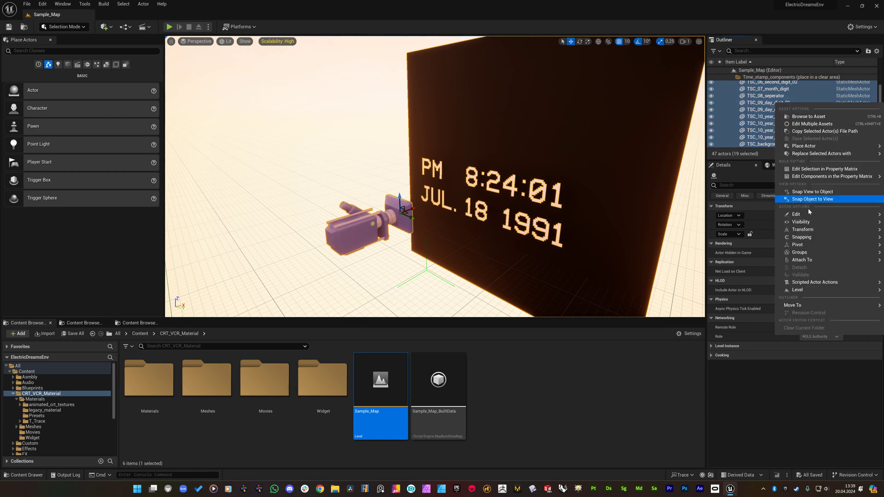
mouse_move(804, 256)
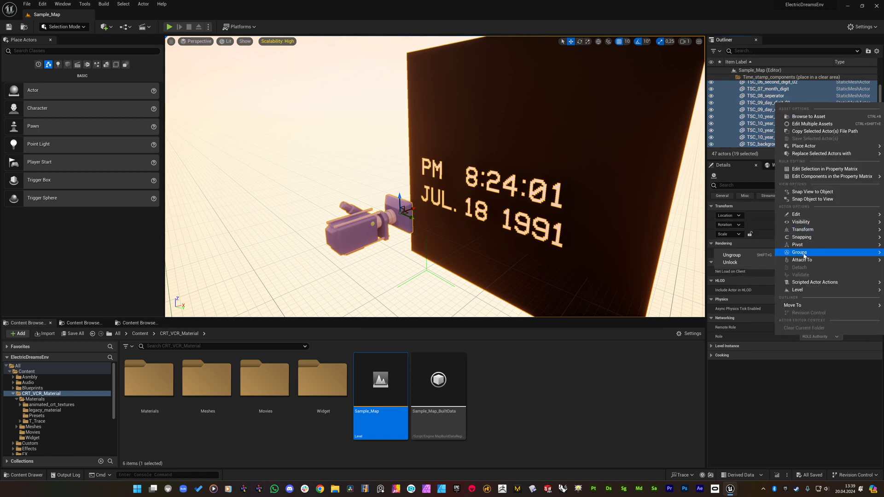
click(748, 255)
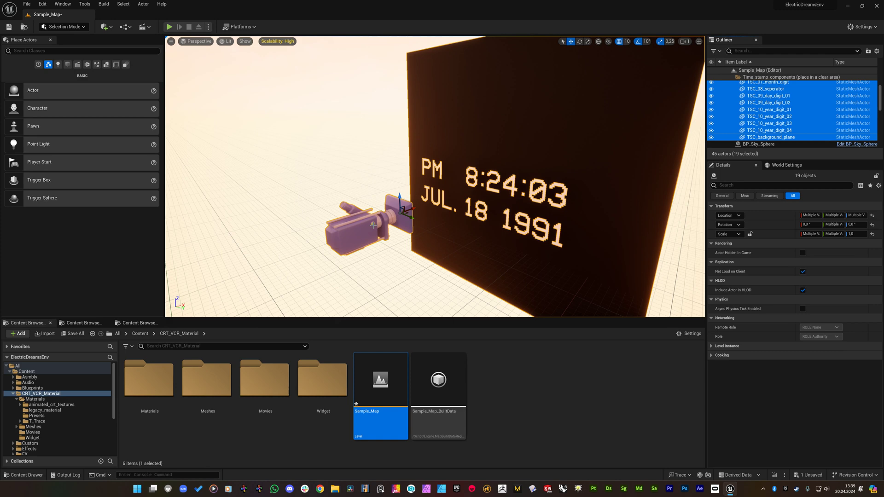
click(373, 224)
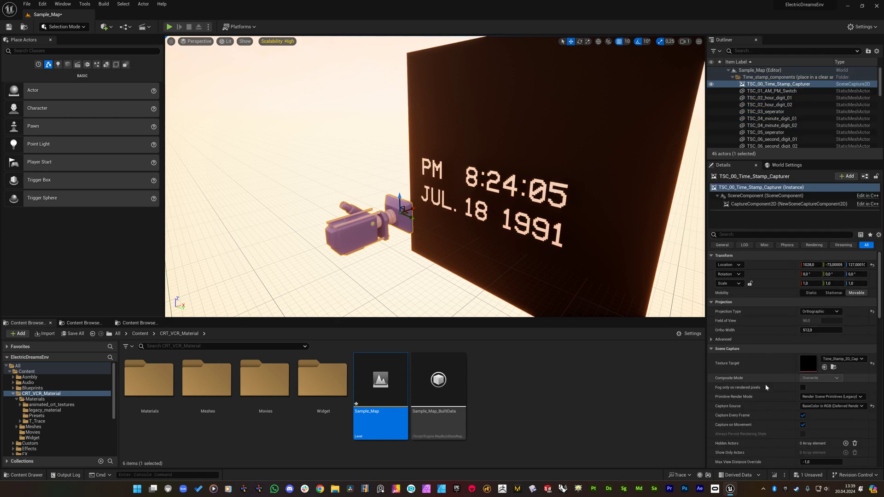
- Set the capturer's Capture Source to Final Color (LDR) in RGB
scroll(795, 401, down, 1)
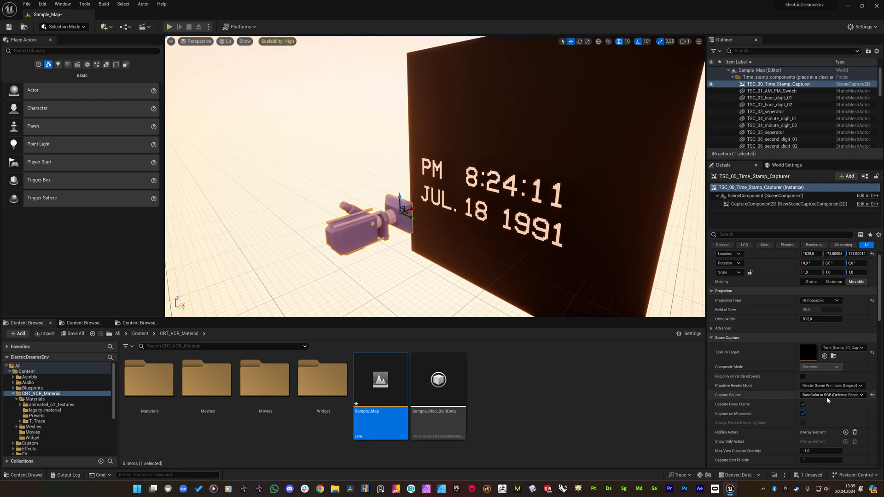
click(810, 396)
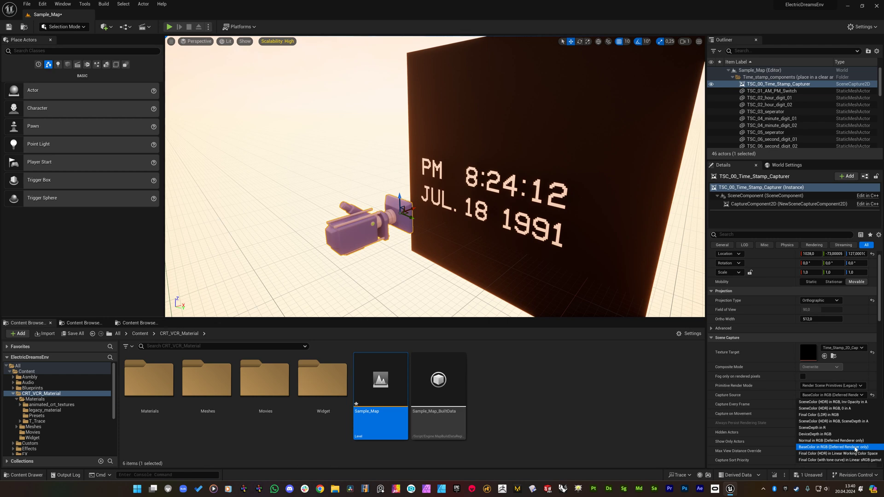
click(821, 415)
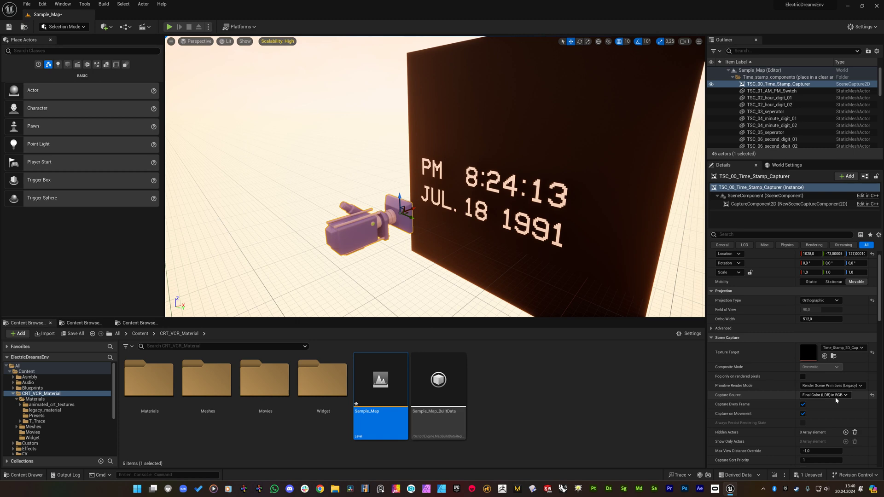
right_drag(534, 232, 559, 245)
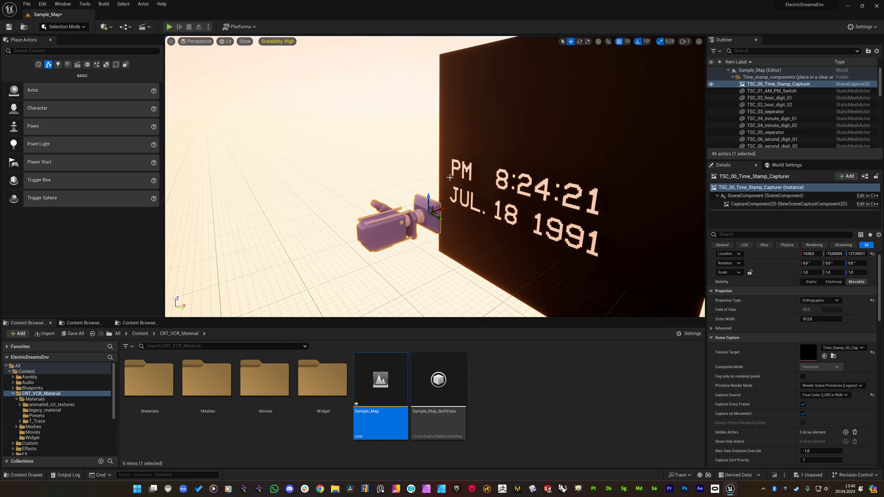
- Open the Time_Stamp_2D_Capture_Material render target from CRT_VCR_Material > Materials
click(140, 334)
double_click(339, 385)
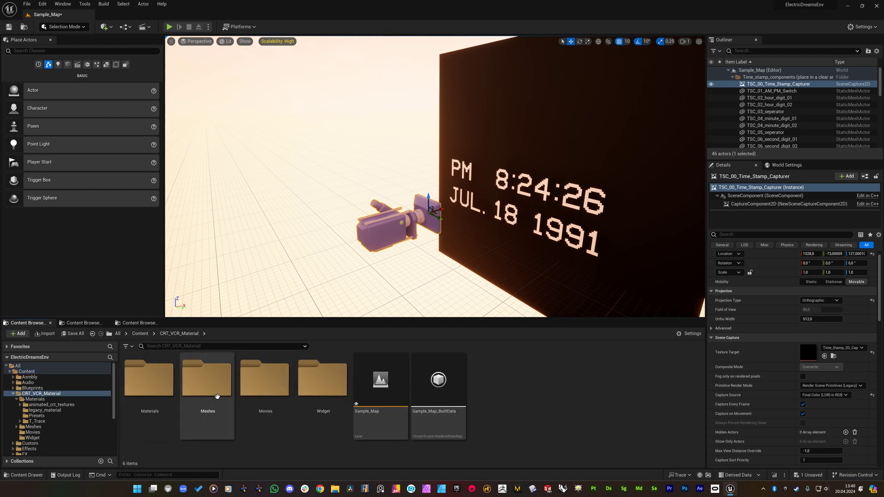
double_click(149, 382)
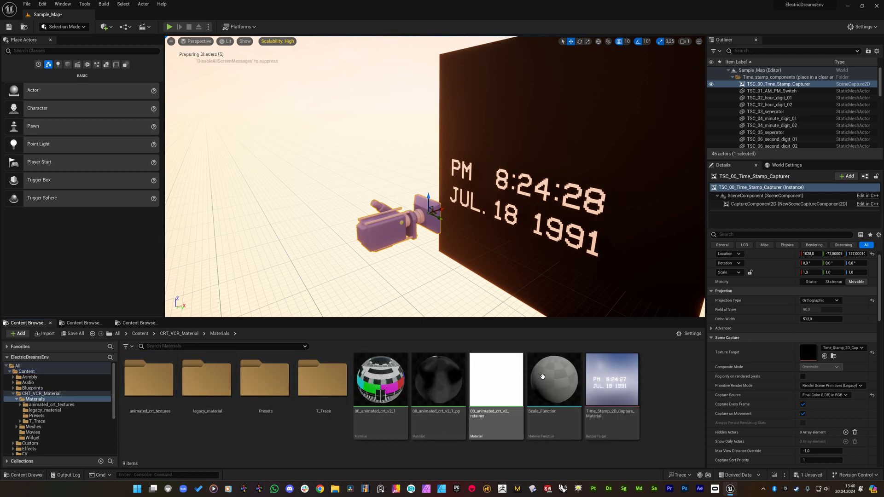
click(617, 394)
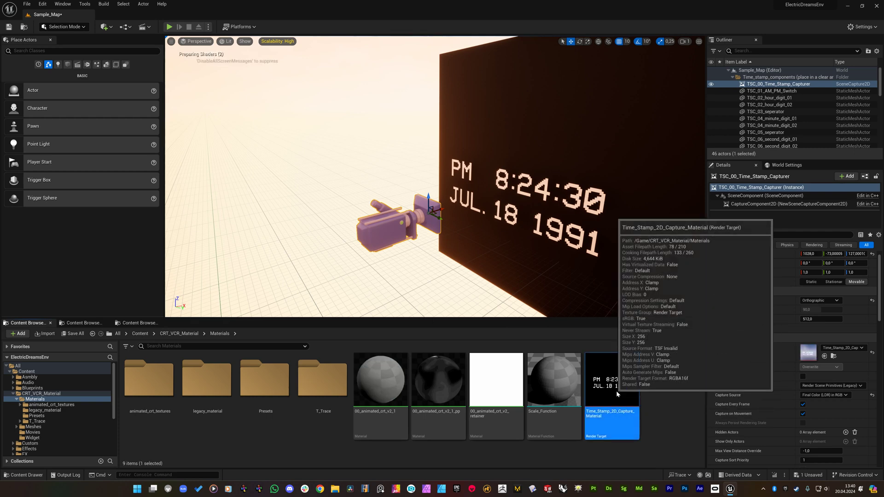
double_click(615, 390)
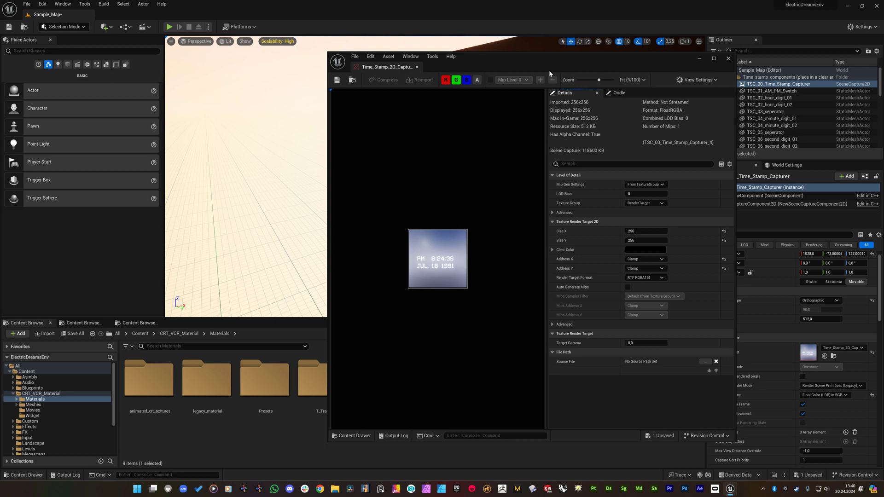
- Put the render target editor away and fly back into the CRT-filtered scene
drag(548, 70, 334, 62)
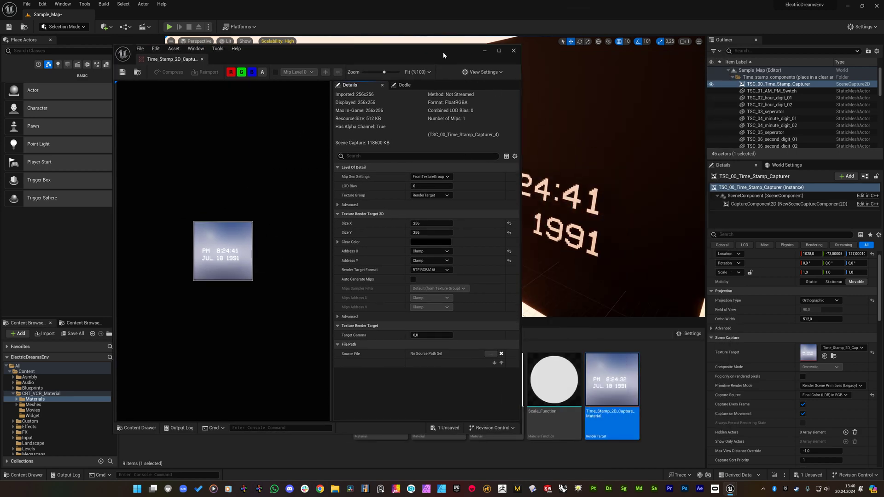
click(482, 49)
key(s)
right_drag(432, 109, 598, 119)
key(w)
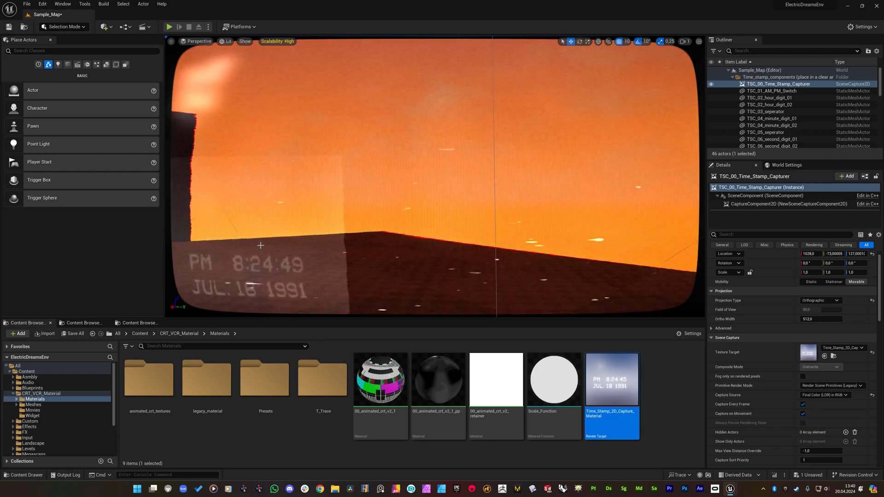
- Frame TSC_00_Time_Stamp_Capturer and its clock wall in the viewport with F
key(f)
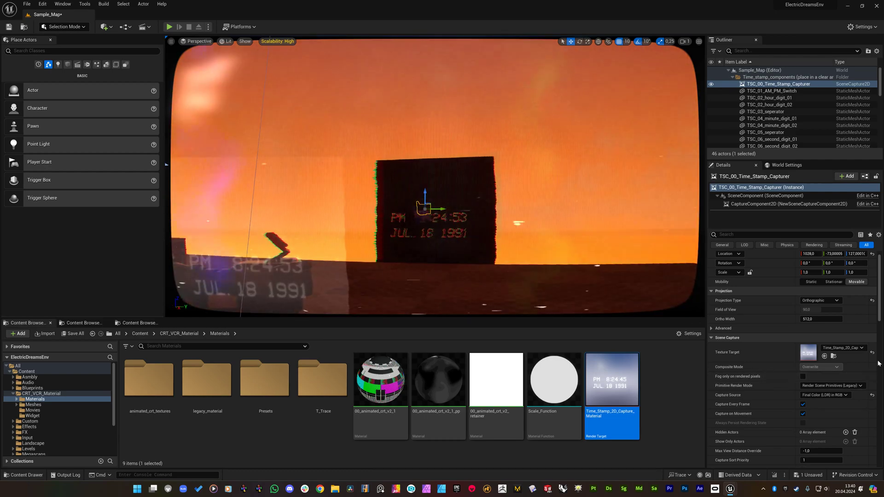
scroll(882, 316, down, 3)
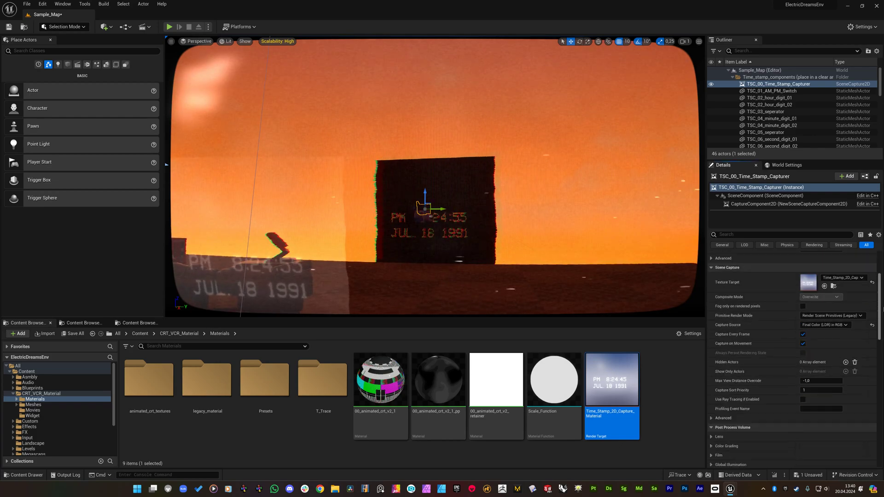
scroll(809, 287, up, 1)
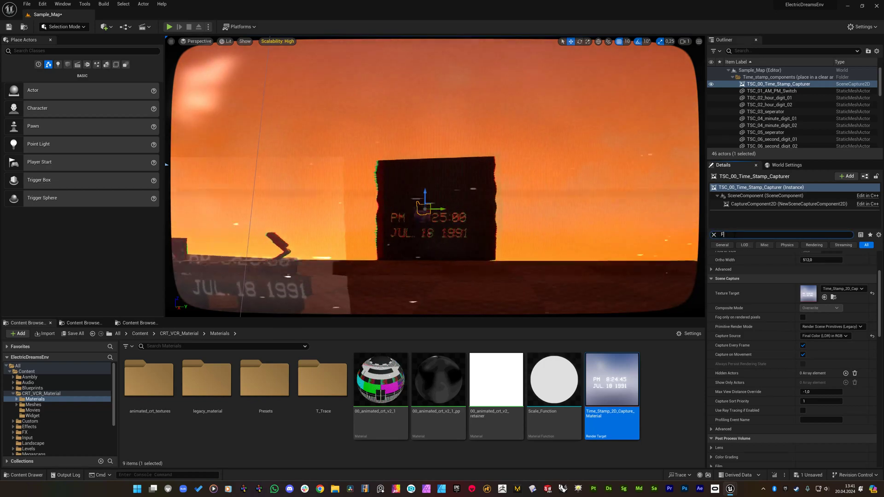
- Filter Details by FLAG; clear post-processing, volumetric fog, light profiles, shafts, functions, ambient cubemap, AO
text(FLAG)
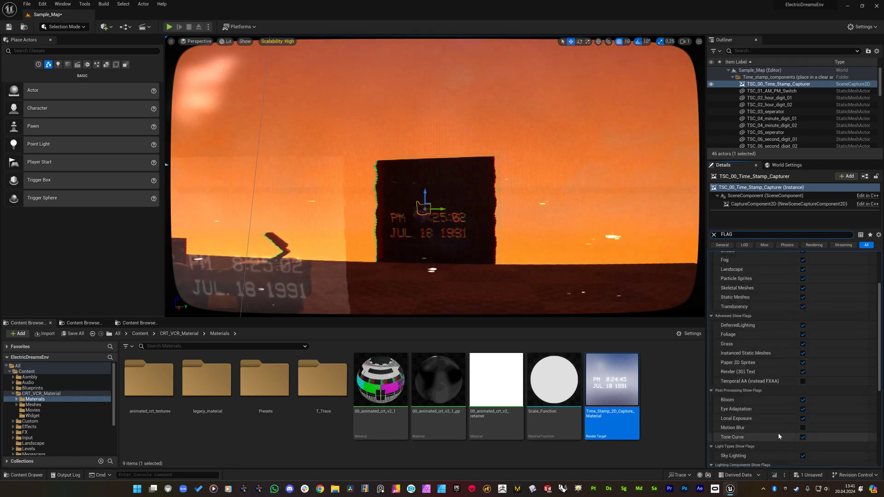
scroll(801, 405, down, 3)
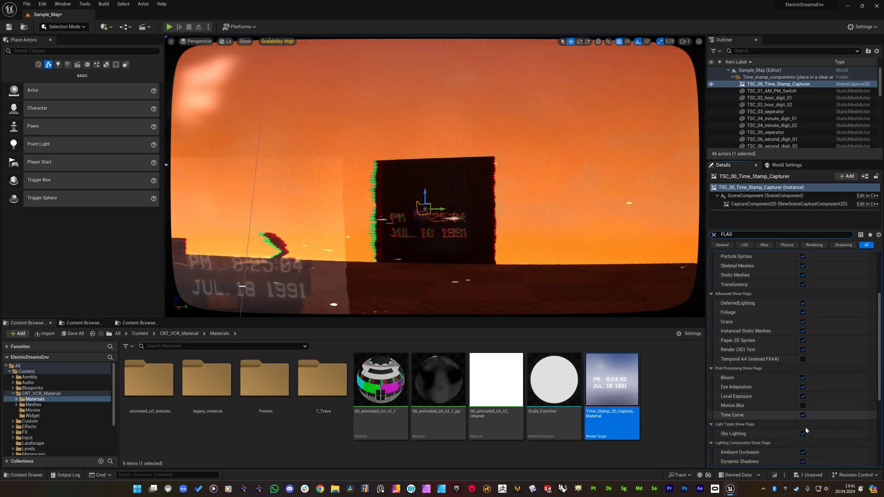
scroll(809, 439, down, 3)
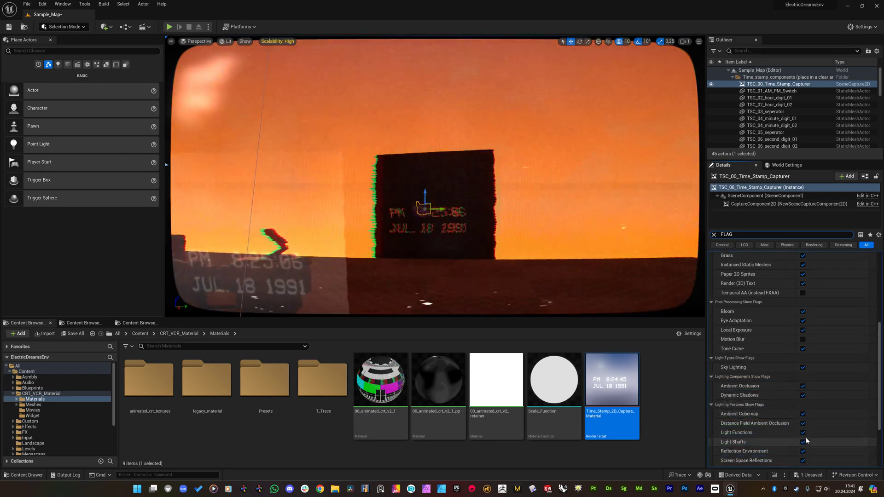
scroll(806, 443, down, 4)
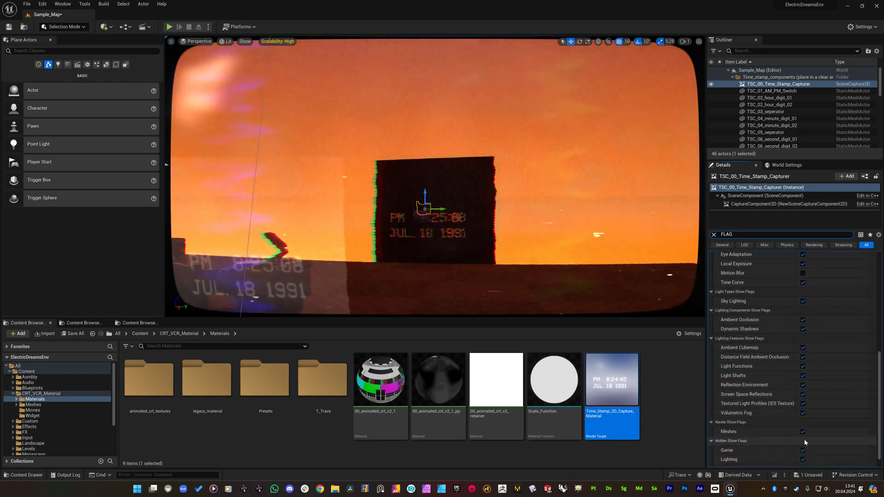
scroll(804, 438, down, 1)
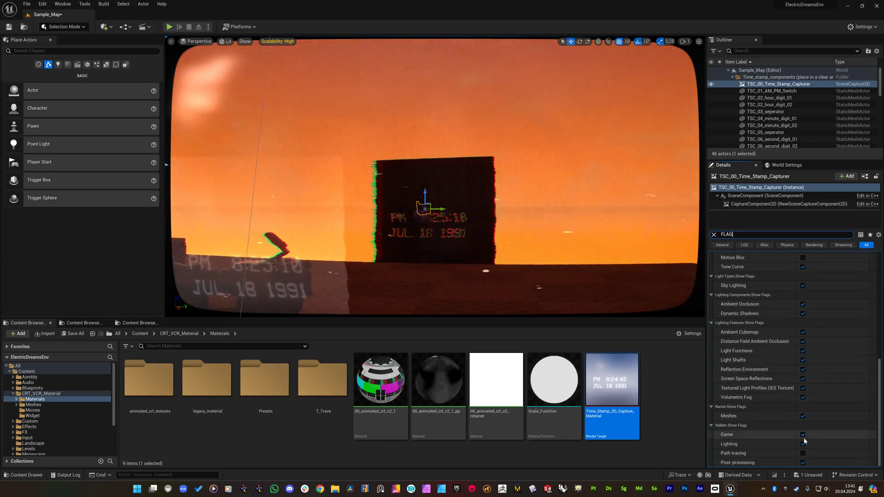
click(802, 462)
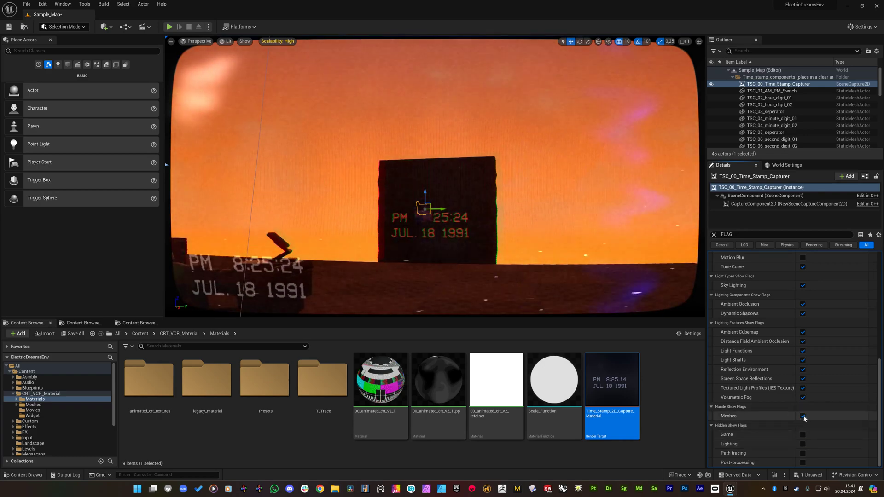
click(802, 397)
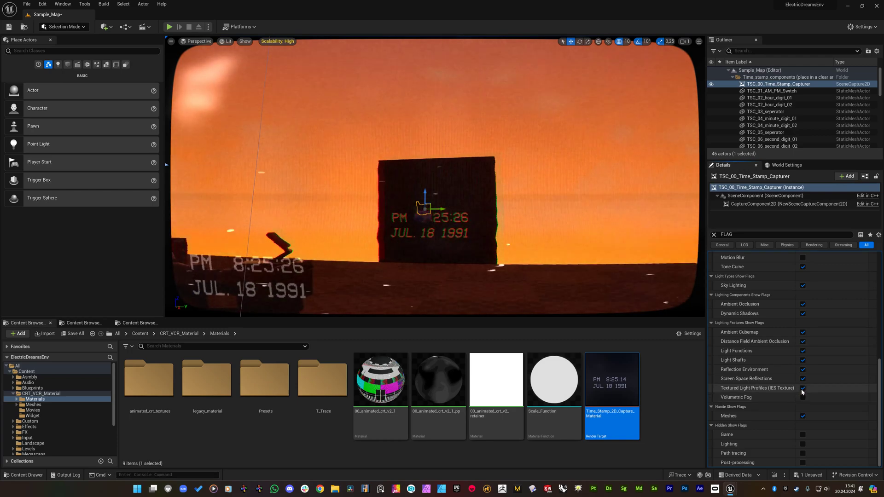
click(803, 388)
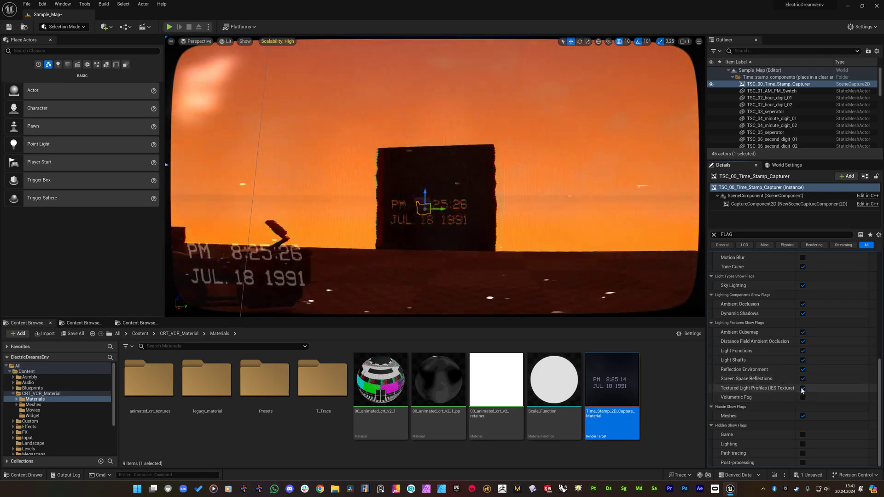
click(803, 360)
click(803, 351)
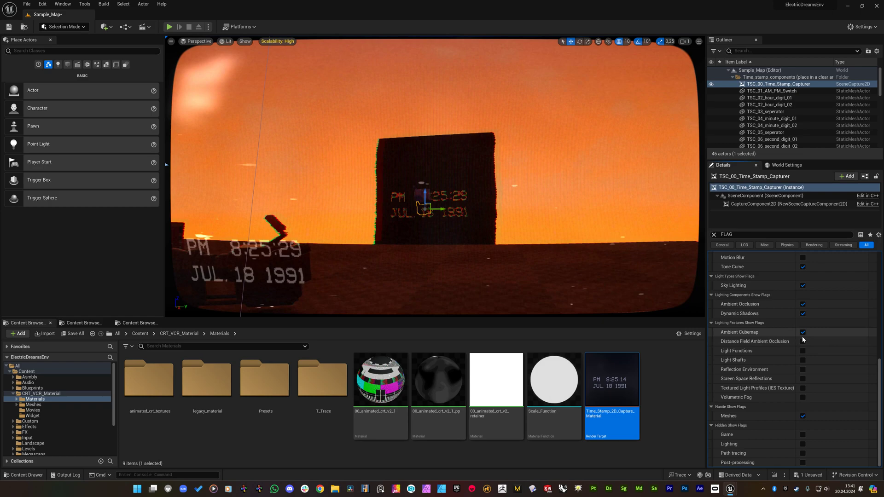
click(803, 332)
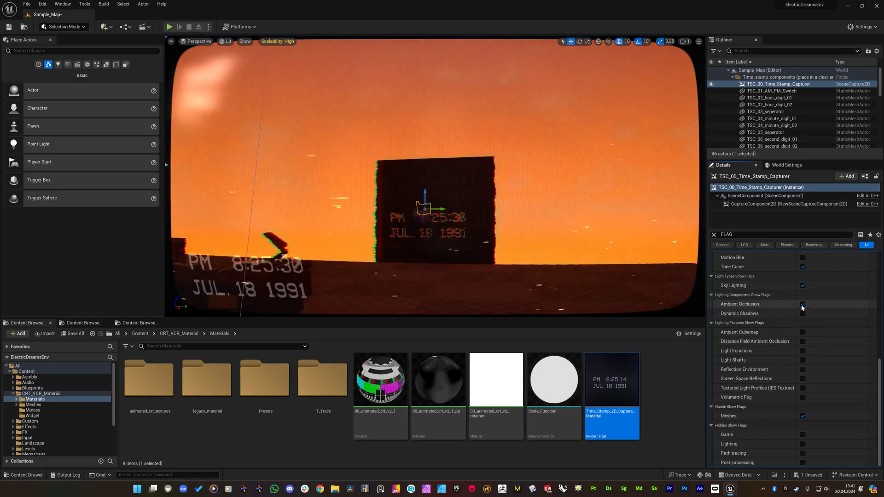
click(802, 304)
- Clear the sky lighting, tone curve, local exposure, eye adaptation and bloom show flags
scroll(803, 318, up, 2)
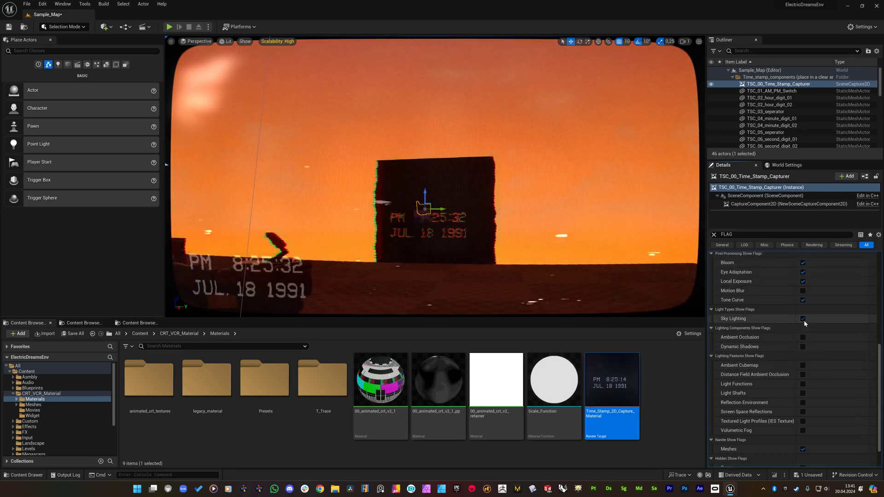
click(802, 320)
click(802, 300)
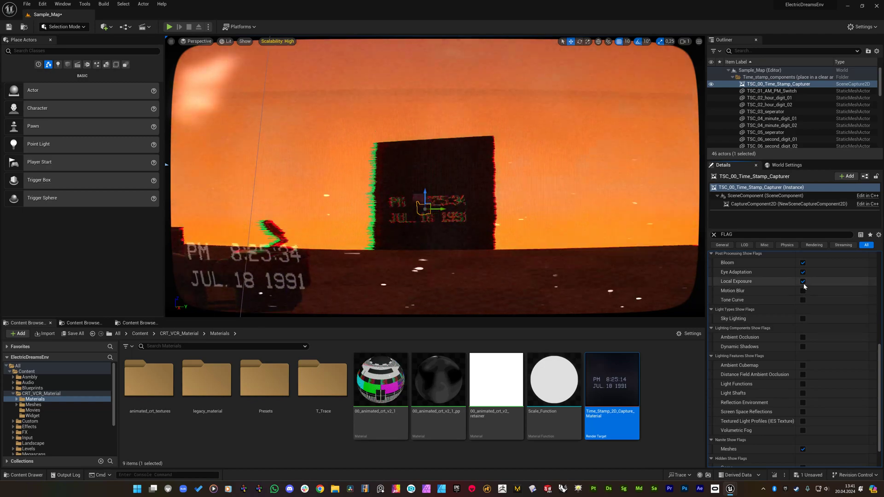
click(803, 281)
click(802, 272)
scroll(801, 299, up, 2)
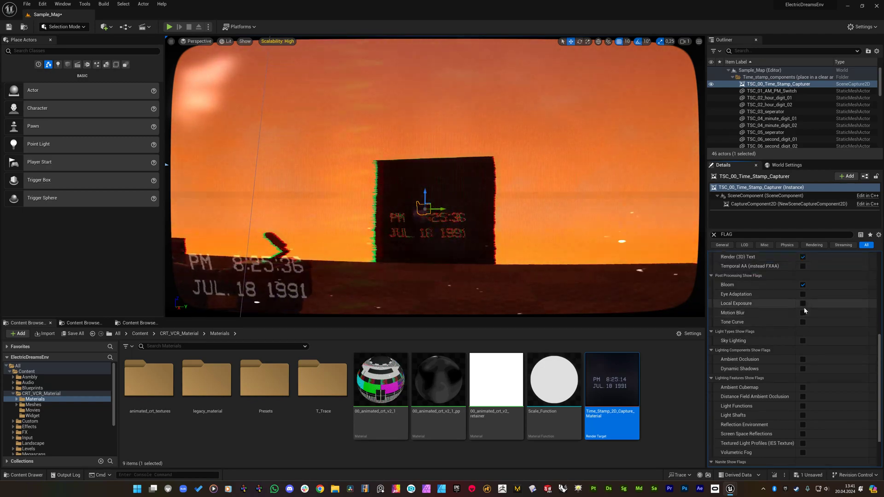
scroll(803, 309, up, 2)
click(803, 307)
- Clear 3D text, Paper 2D sprites, instanced static meshes, grass, foliage, deferred lighting, translucency flags
scroll(797, 304, up, 7)
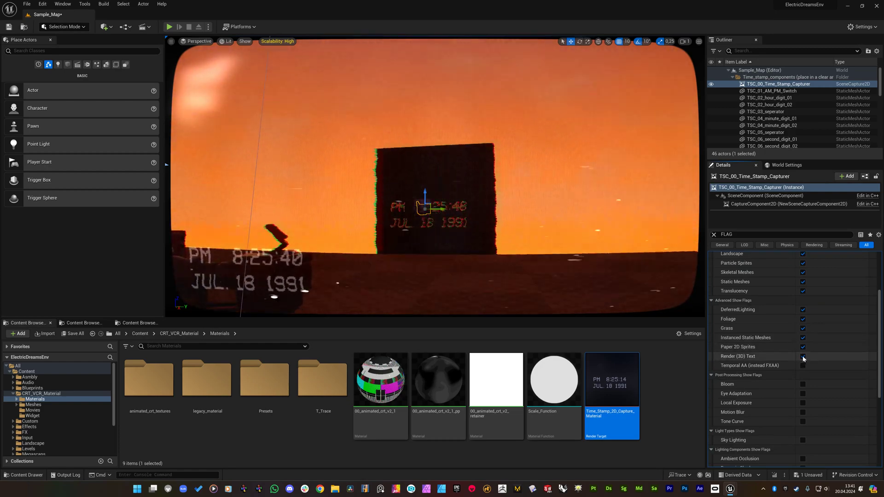
click(803, 356)
click(803, 347)
click(803, 338)
click(803, 328)
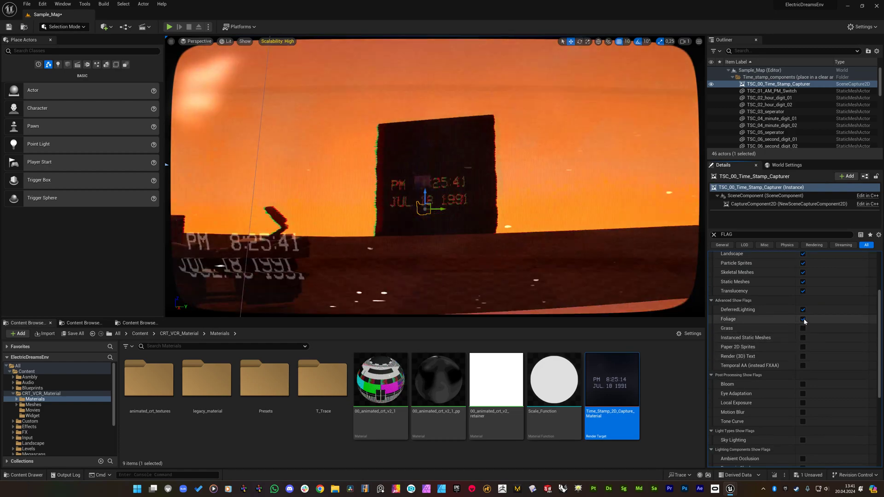
click(803, 319)
click(802, 309)
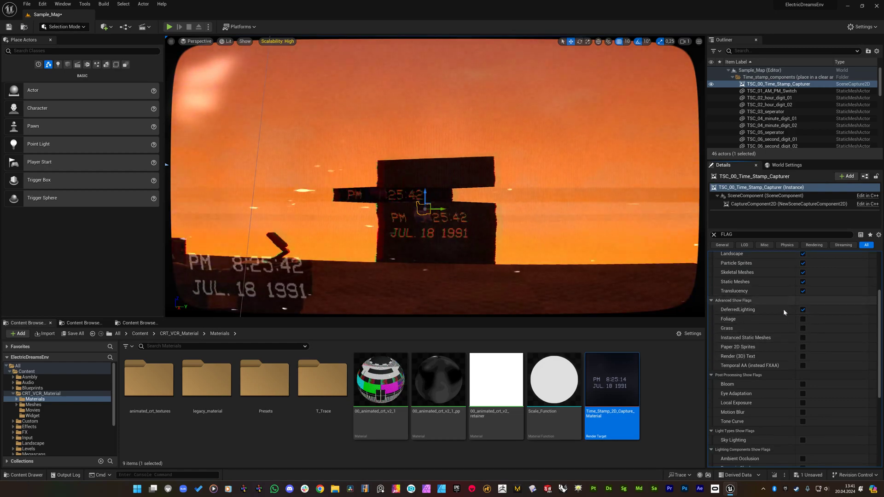
click(802, 291)
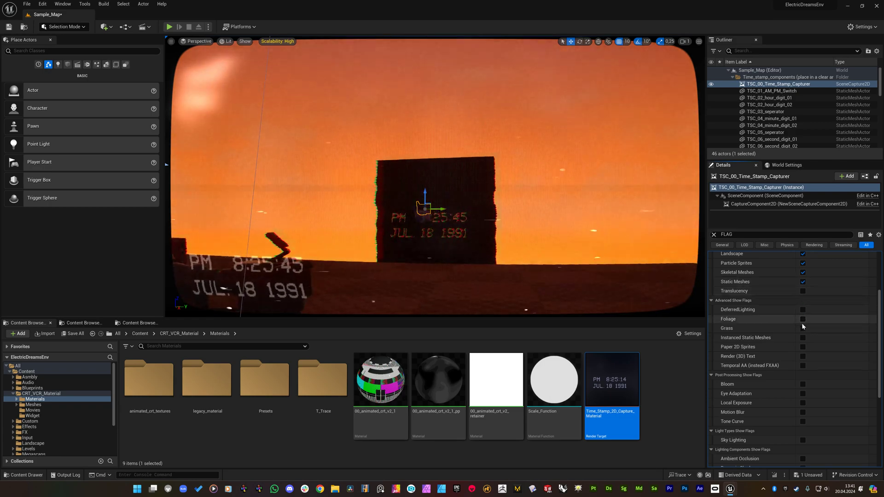
- Clear the skeletal meshes, particle sprites, landscape, fog, decals and clouds show flags
scroll(803, 317, up, 2)
click(803, 305)
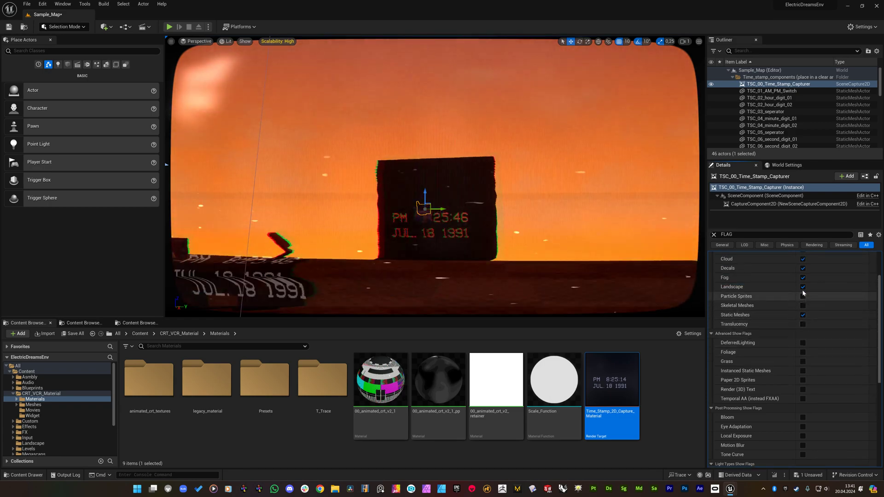
click(802, 296)
click(803, 286)
click(803, 277)
click(802, 268)
click(803, 259)
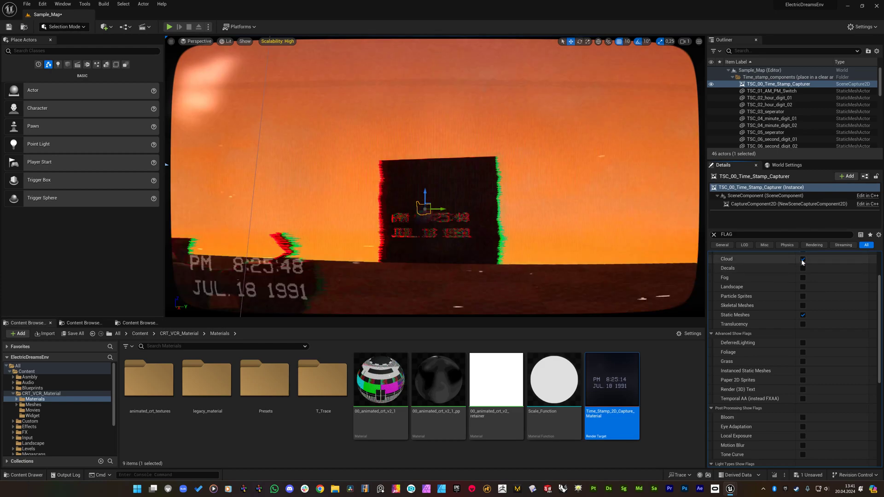
- Clear BSP, Atmosphere and Anti-aliasing, leaving only Static Meshes enabled in the capture
scroll(782, 298, up, 3)
click(803, 302)
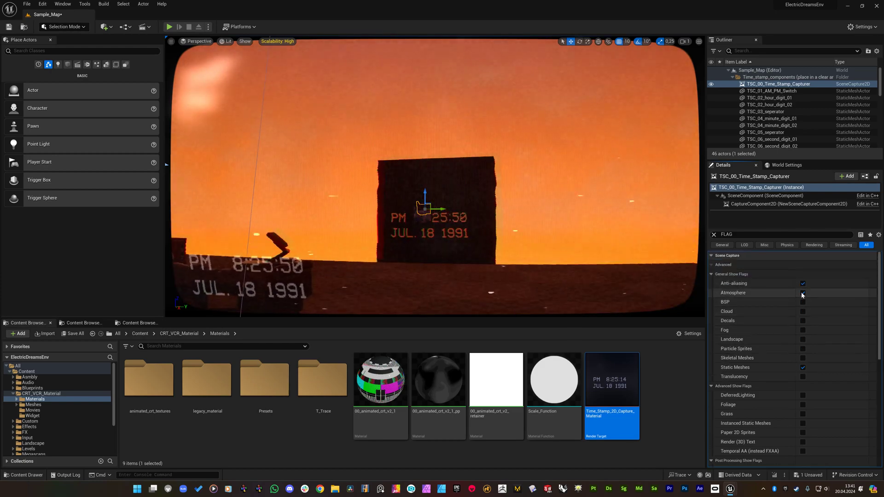
click(803, 293)
click(802, 283)
key(s)
mouse_move(435, 177)
right_down()
mouse_move(422, 202)
mouse_move(444, 193)
mouse_move(437, 188)
mouse_move(417, 207)
mouse_move(440, 169)
mouse_move(461, 168)
mouse_move(451, 172)
right_up()
key(w)
key(s)
mouse_move(375, 233)
right_down()
mouse_move(294, 230)
mouse_move(357, 240)
mouse_move(375, 233)
right_up()
key(w)
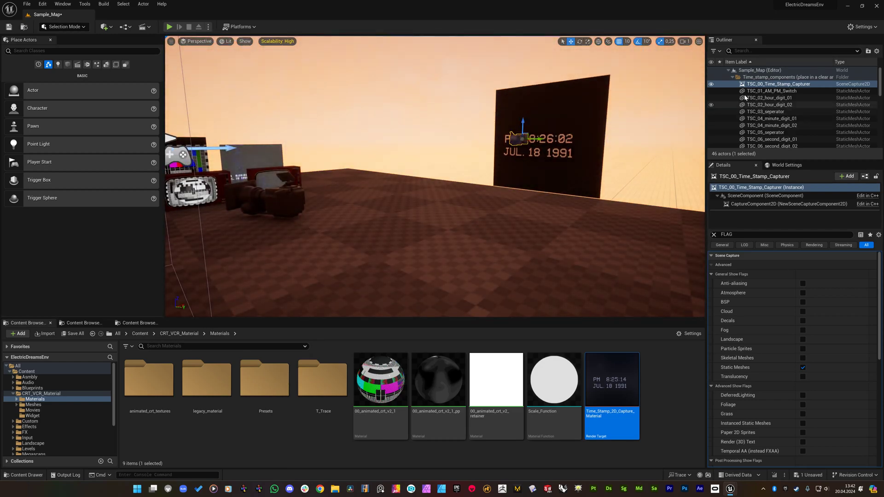
- Group the timestamp actors from TSC_00 through TSC_background_plane into GroupActor1
scroll(762, 90, down, 5)
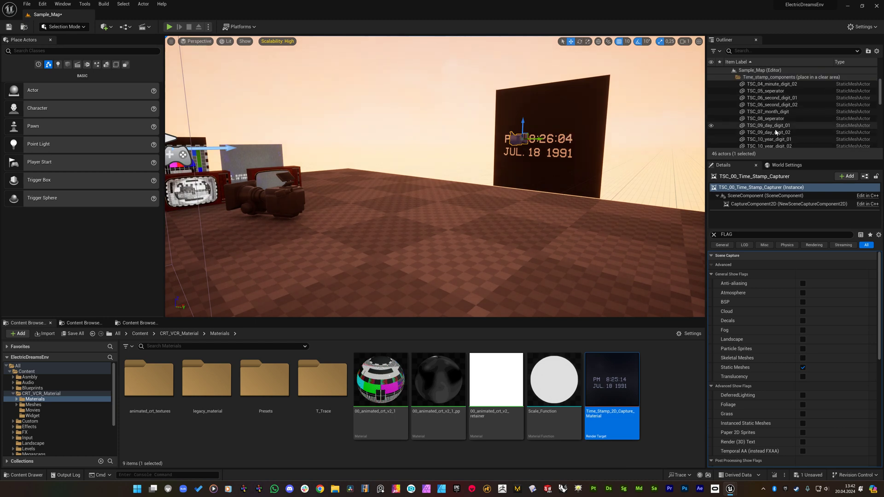
scroll(762, 135, down, 3)
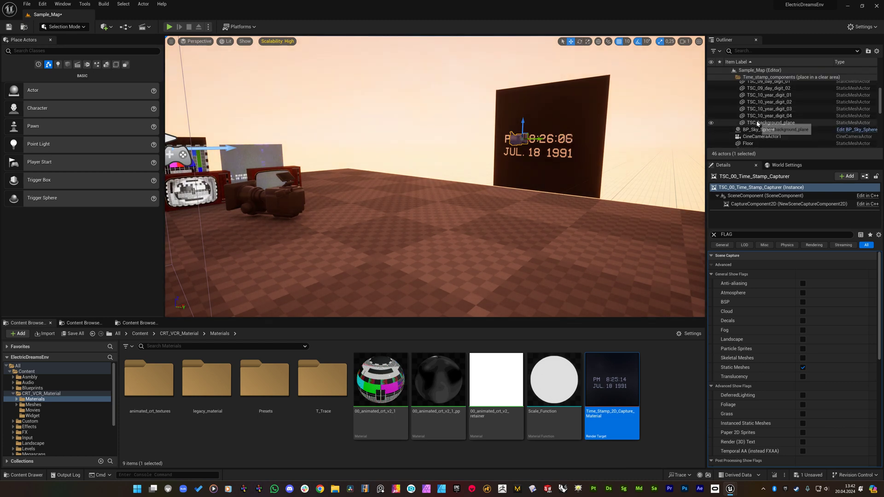
shift+click(769, 123)
scroll(775, 110, up, 2)
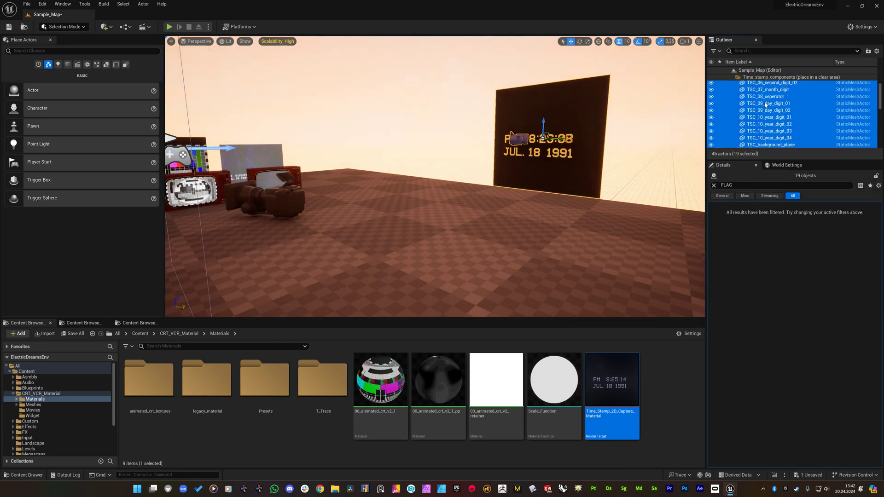
scroll(770, 109, up, 6)
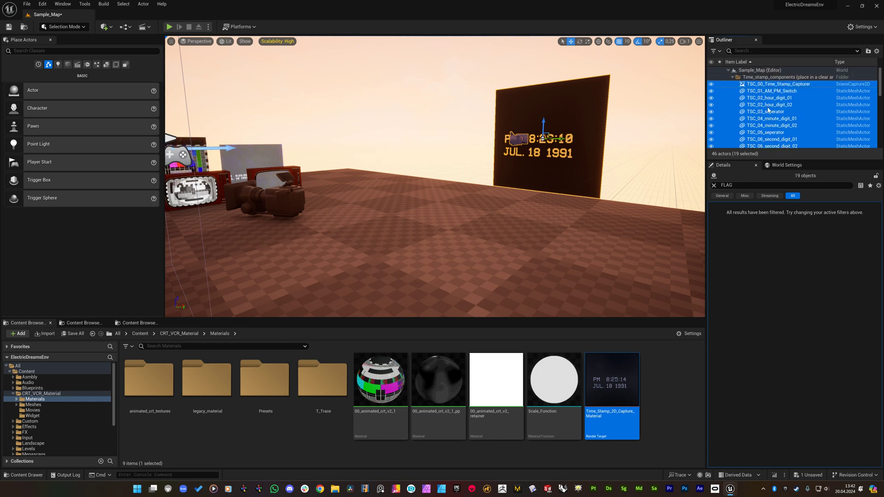
right_click(755, 87)
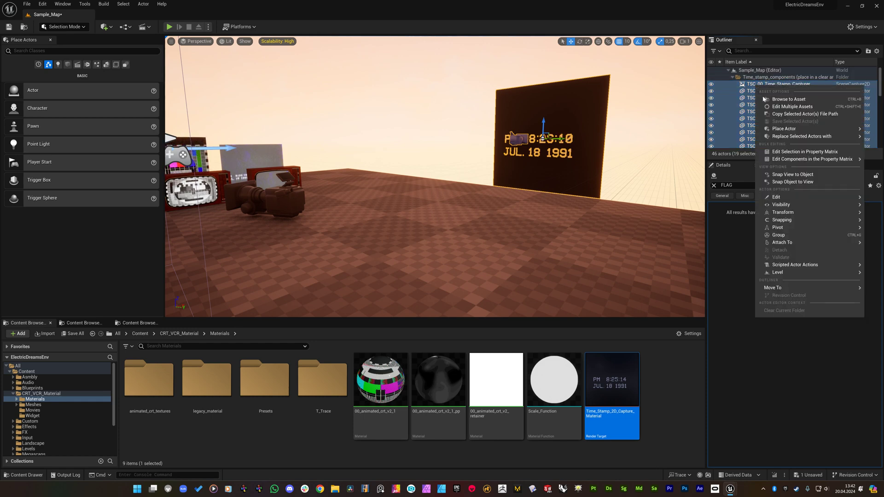
click(782, 236)
- Add the PostProcessVolume to the timestamp actor selection
mouse_move(573, 137)
right_down()
mouse_move(564, 137)
mouse_move(566, 145)
mouse_move(573, 136)
right_up()
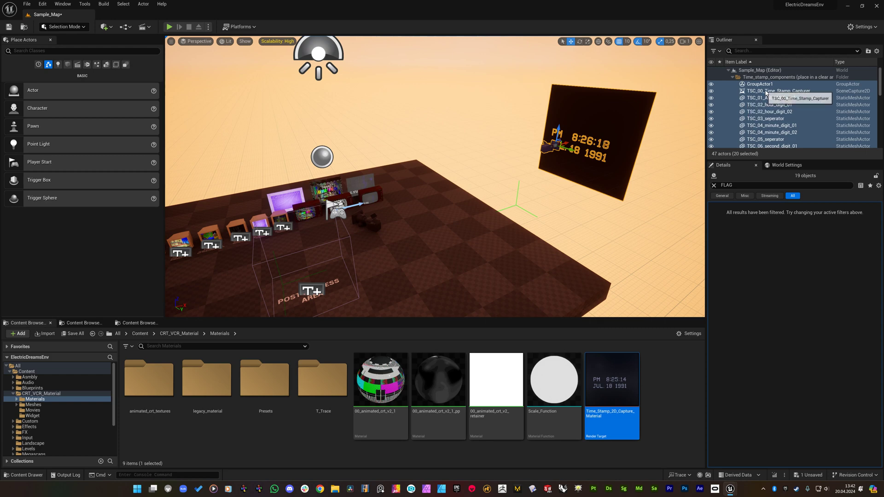
scroll(766, 92, down, 5)
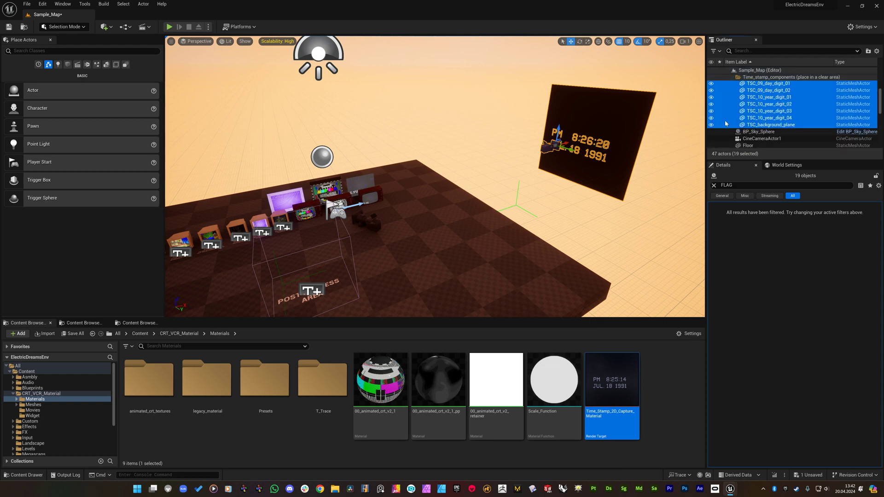
click(537, 109)
key(ctrl+z)
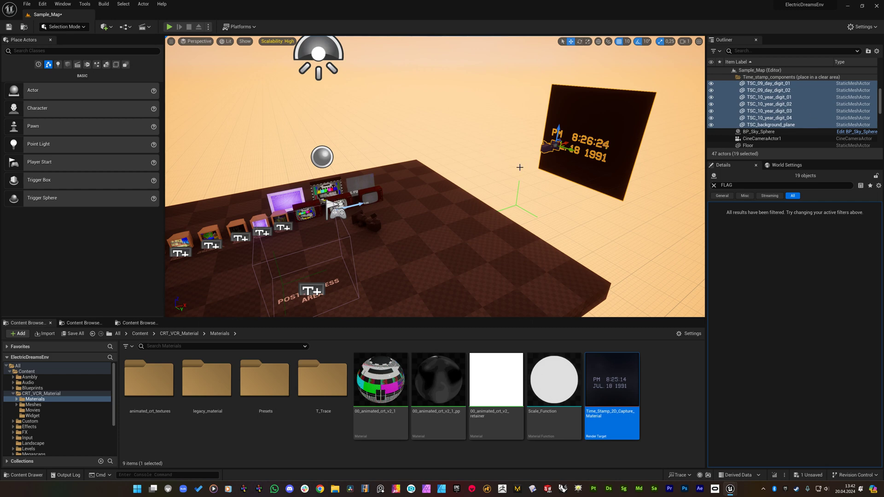
ctrl+click(345, 228)
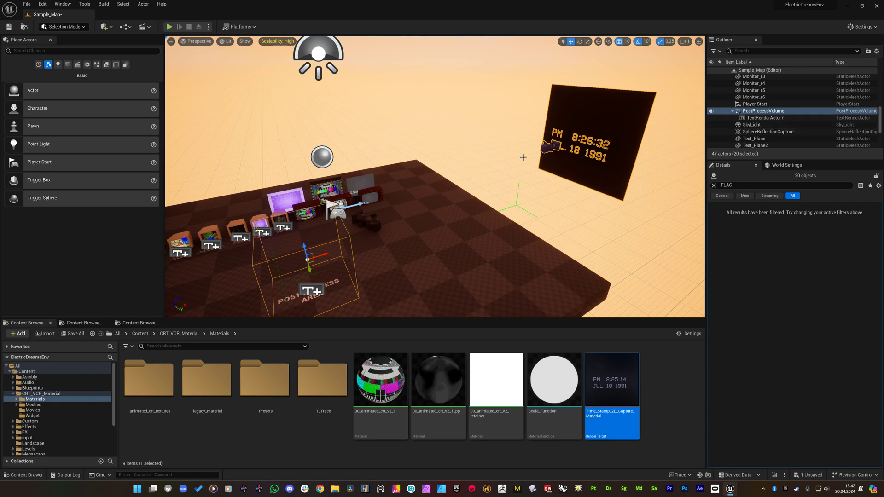
- Open ElectricDreams_PCGCloseRange from Levels/PCG, saving Sample_Map when prompted
click(83, 322)
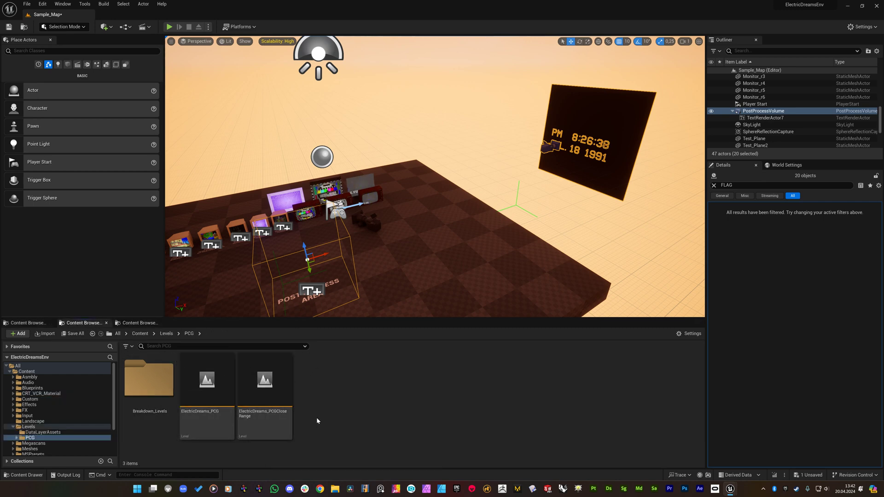
click(272, 417)
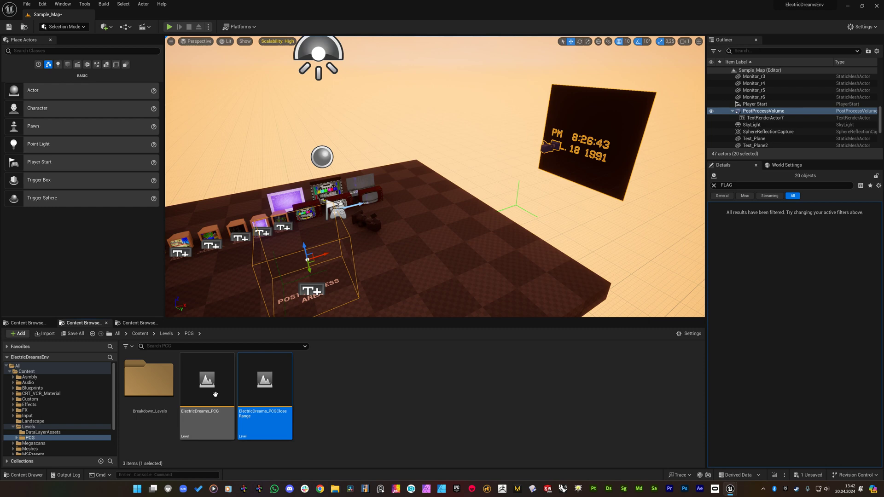
double_click(260, 398)
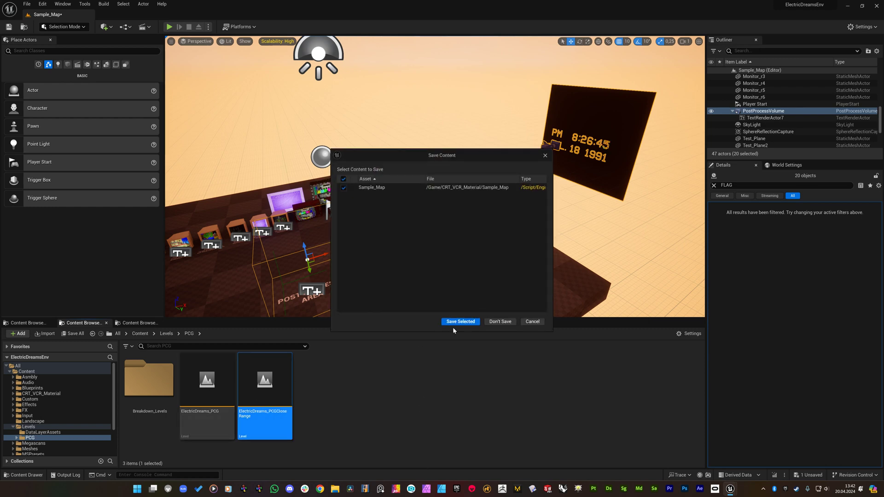
click(466, 323)
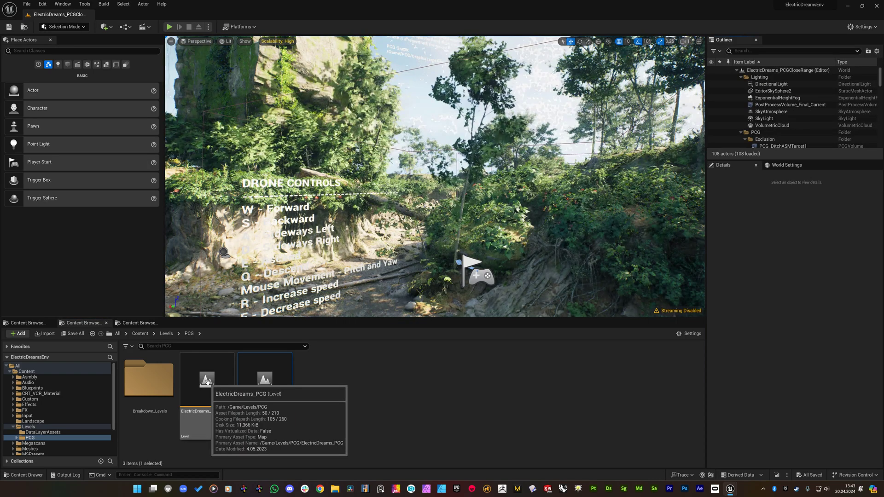
mouse_move(434, 177)
right_down()
mouse_move(428, 161)
mouse_move(341, 148)
mouse_move(339, 207)
mouse_move(346, 193)
mouse_move(369, 186)
mouse_move(258, 191)
mouse_move(428, 190)
right_up()
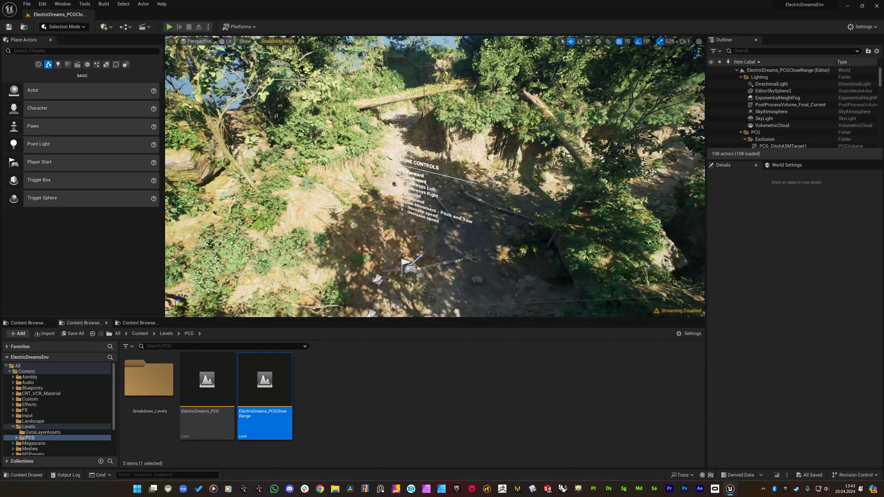
click(768, 71)
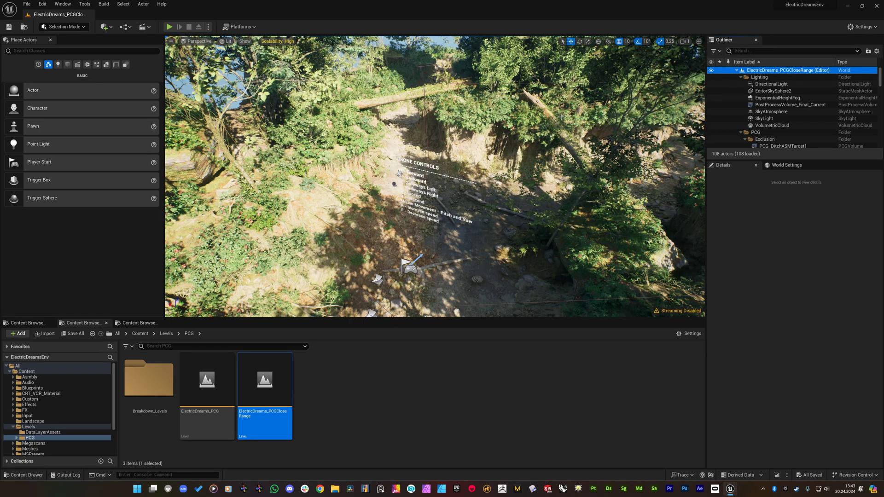
- Paste the timestamp actors and PostProcessVolume into the forest level and frame the timestamp board
key(ctrl+v)
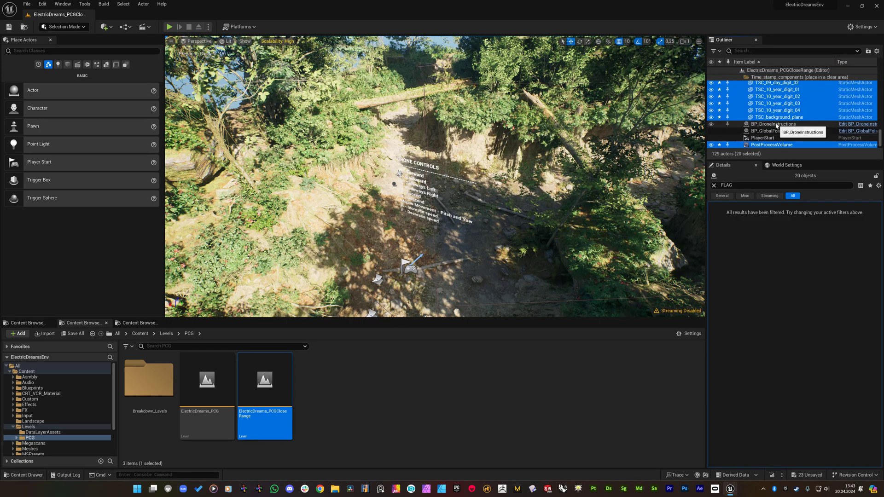
click(770, 93)
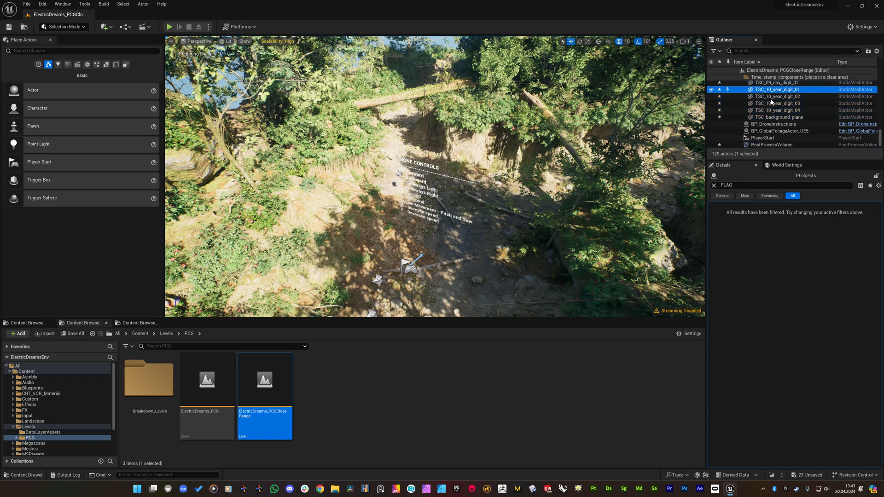
double_click(775, 132)
key(f)
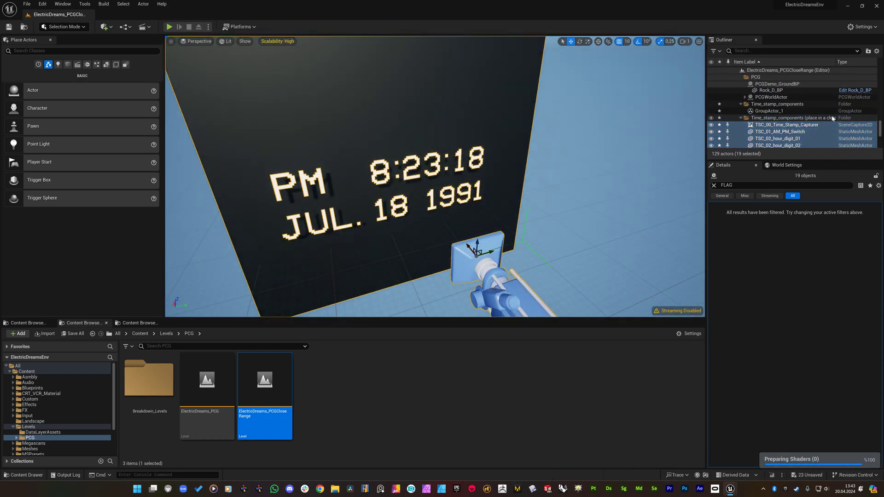
- Fly inside the pasted PostProcessVolume to see the CRT effect against the open sky
scroll(806, 130, down, 4)
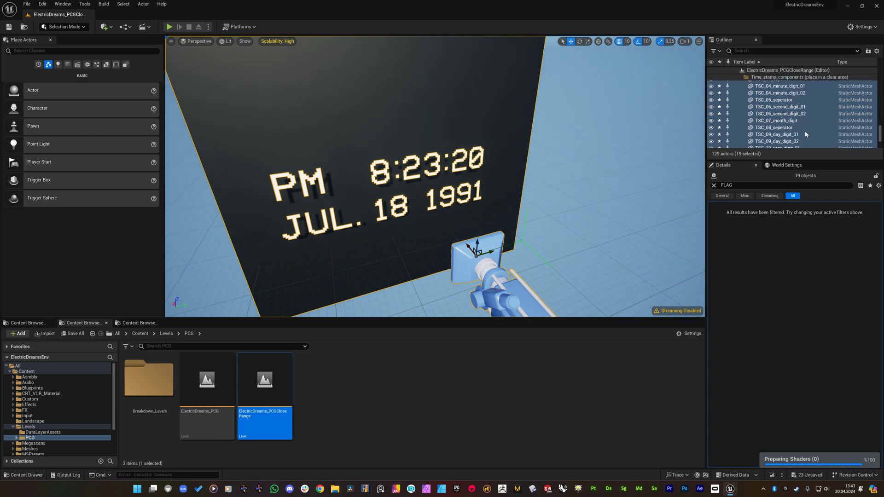
scroll(805, 131, down, 4)
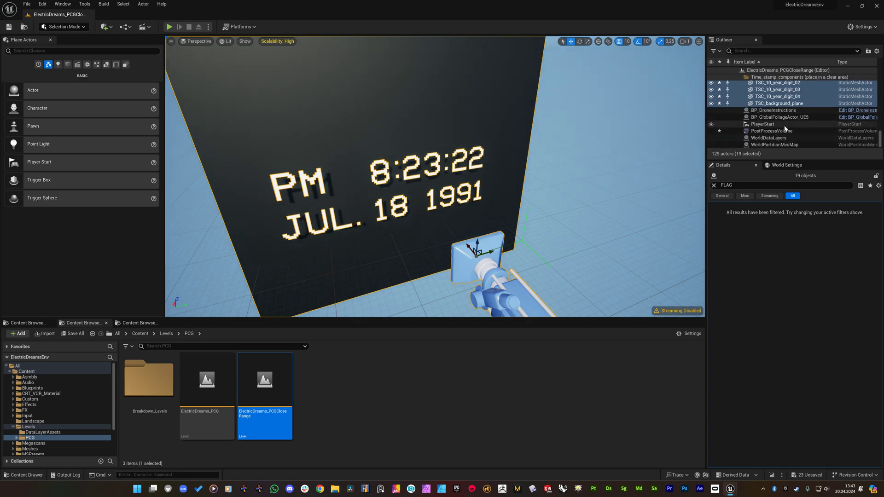
double_click(778, 131)
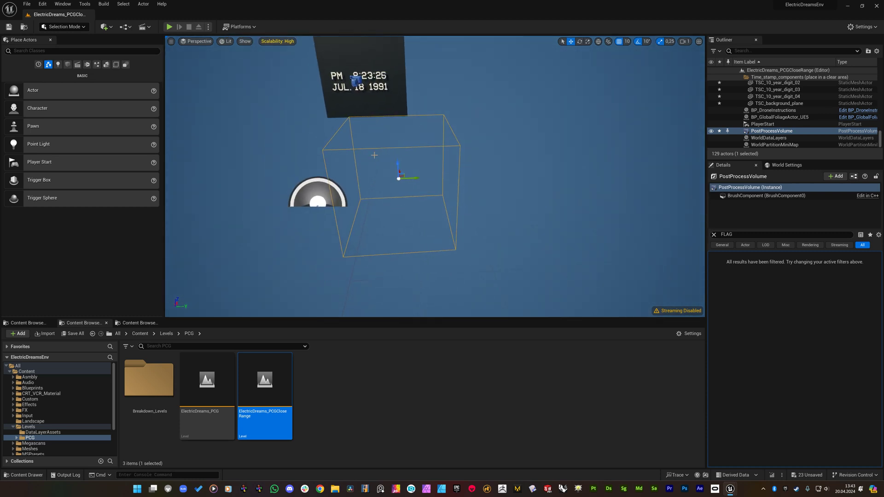
right_drag(434, 177, 295, 170)
key(w)
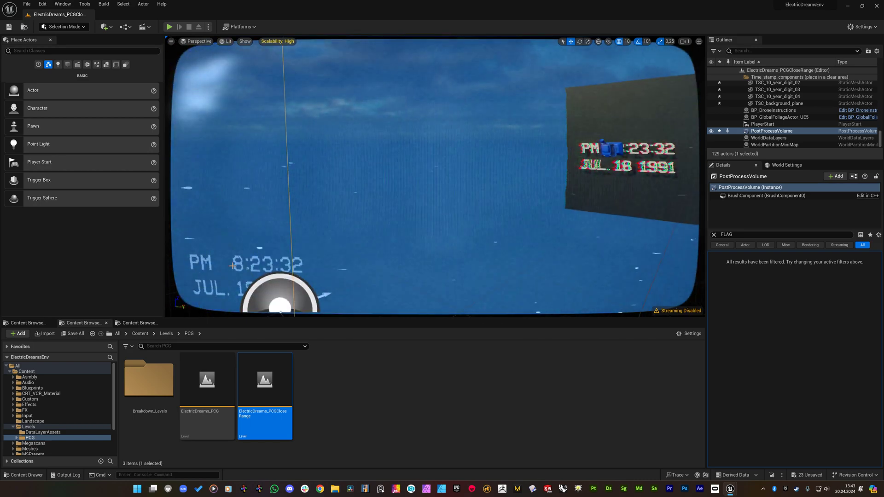
right_drag(386, 235, 444, 225)
- Filter the PostProcessVolume properties by 'infini' and enable Infinite Extent (Unbound)
click(737, 234)
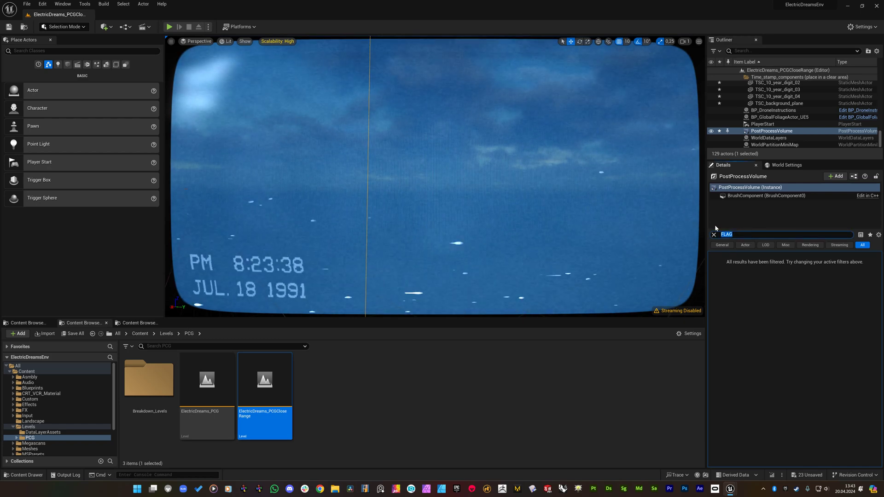
key(BackSpace)
text(infini)
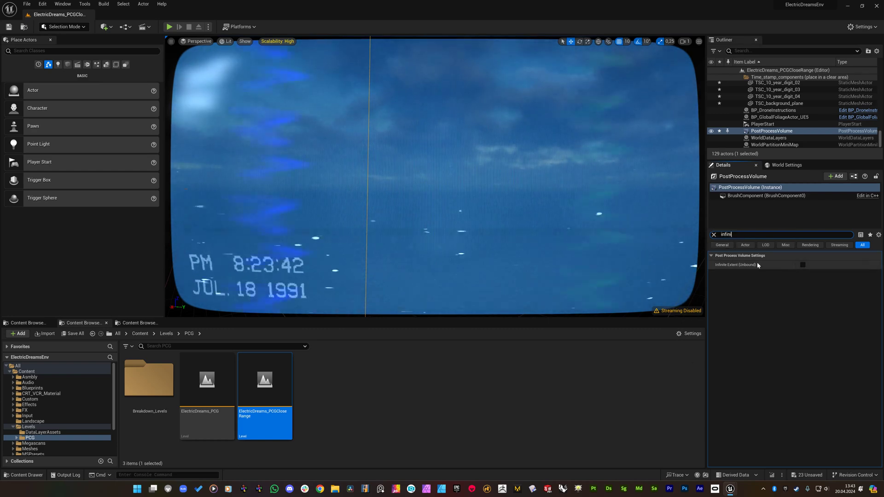
click(803, 265)
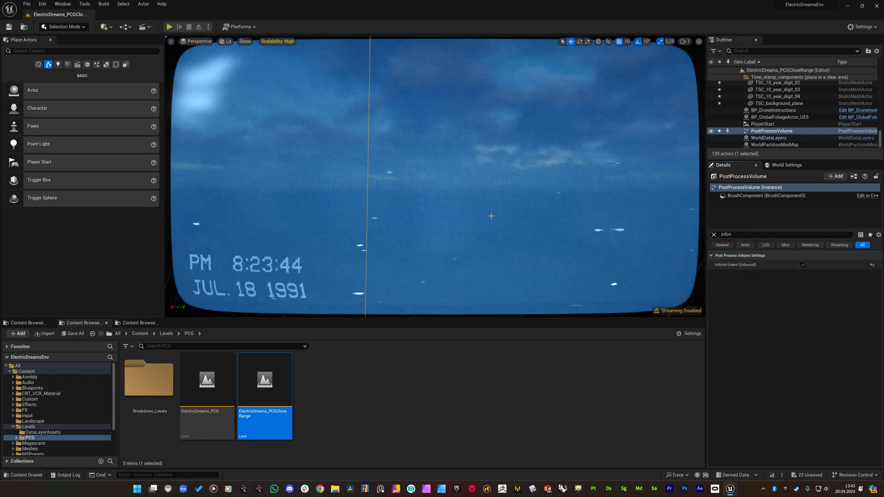
- Frame and fly around the post-process volume box to check the level-wide effect
key(f)
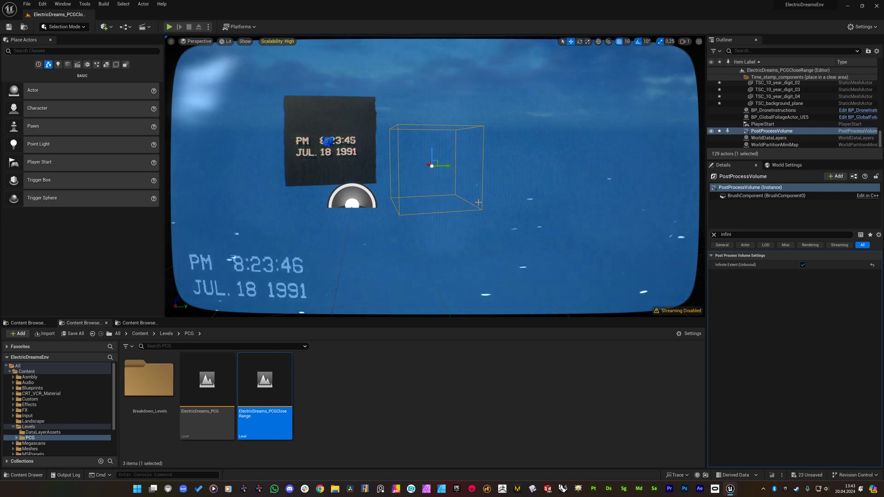
key(w)
right_drag(478, 202, 486, 213)
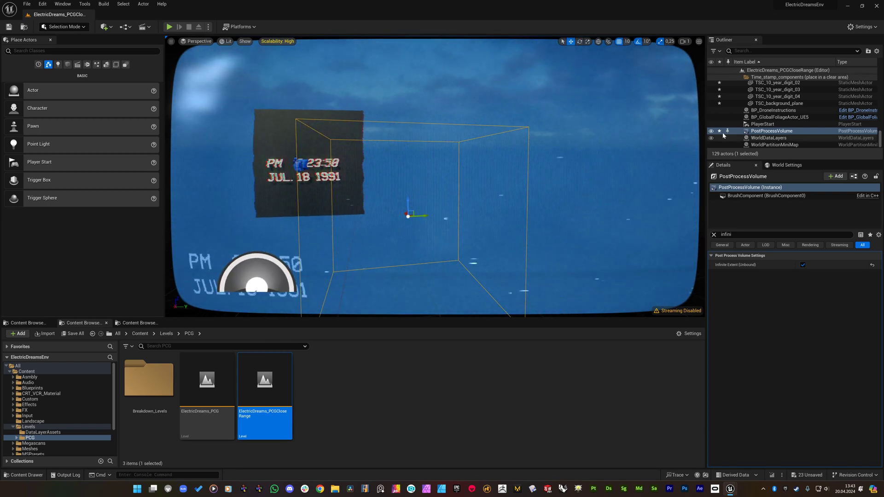
scroll(766, 122, up, 1)
right_drag(506, 184, 322, 182)
key(f)
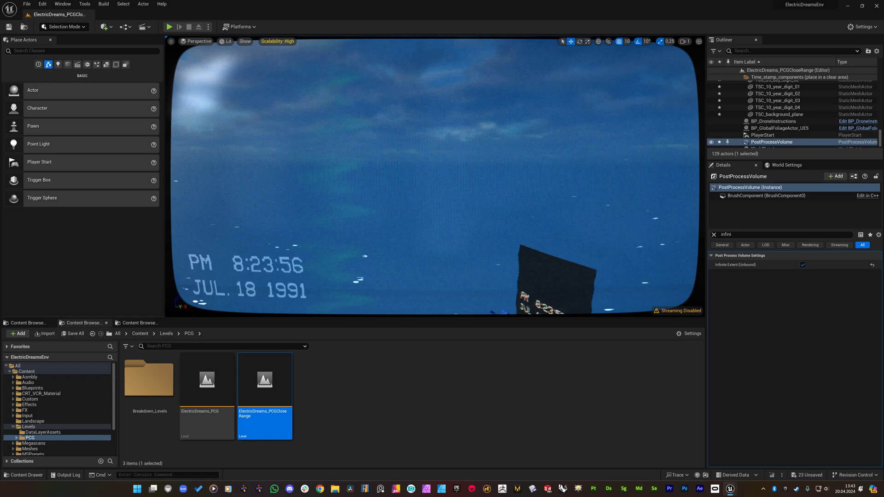
click(880, 77)
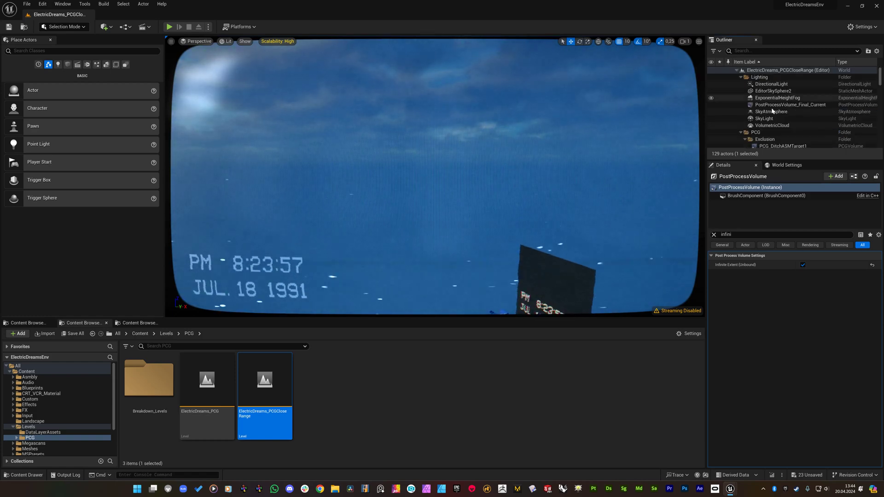
- Select the PCG_DitchASMTarget1 volume and fly the camera along the forest ditch
scroll(776, 138, down, 1)
click(796, 139)
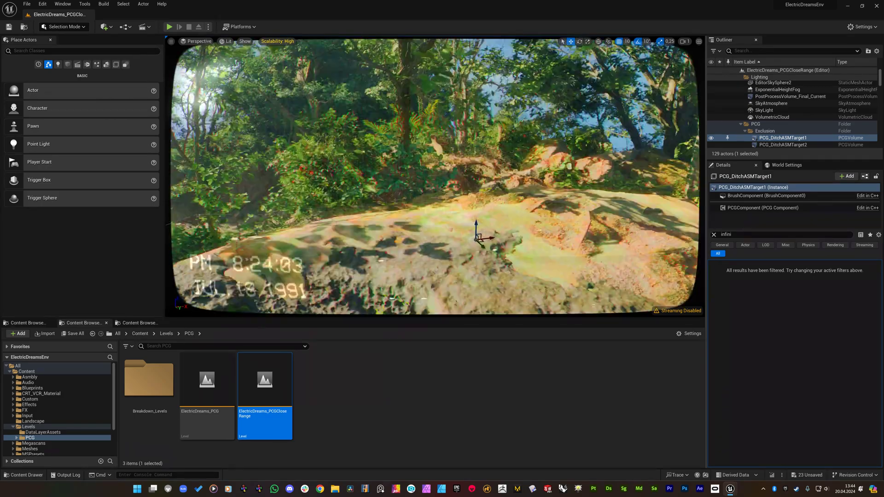
key(Escape)
right_drag(382, 175, 350, 170)
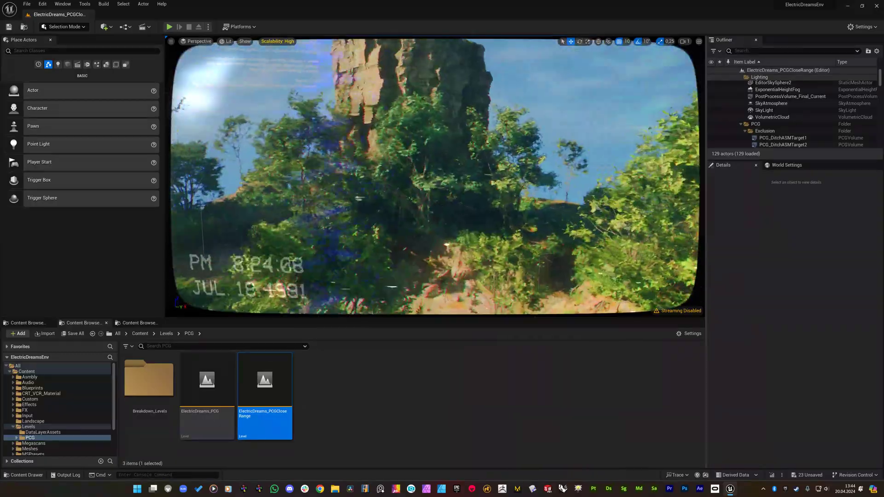
right_drag(382, 175, 425, 175)
key(w)
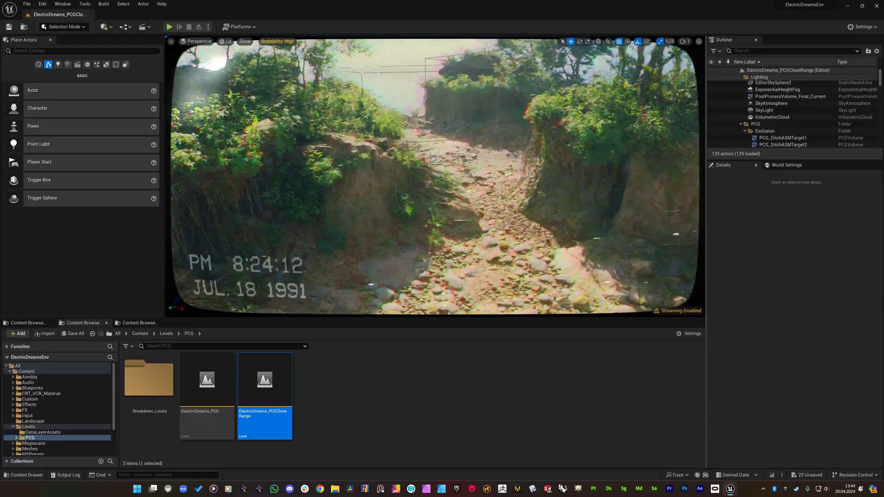
- Fly forward in full-screen view with the JUL. 18 1991 timestamp running, then restore the layout
key(F11)
right_drag(400, 195, 617, 167)
key(w)
key(w)
key(w)
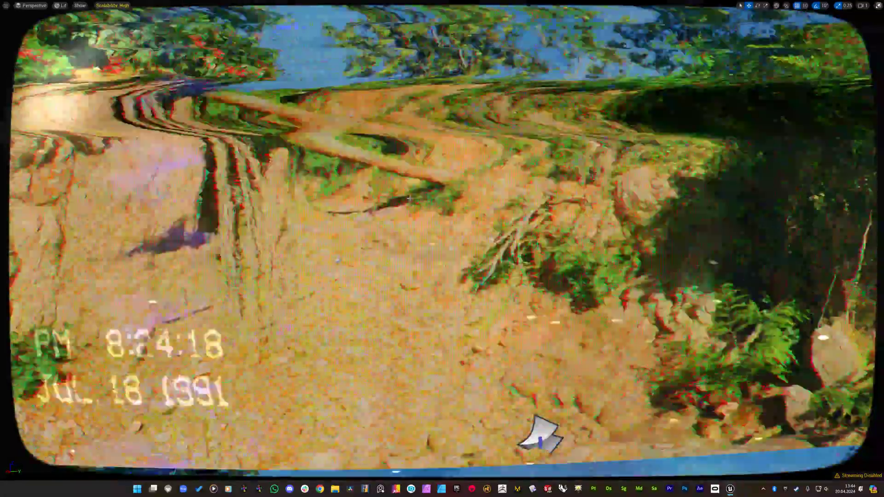
key(F11)
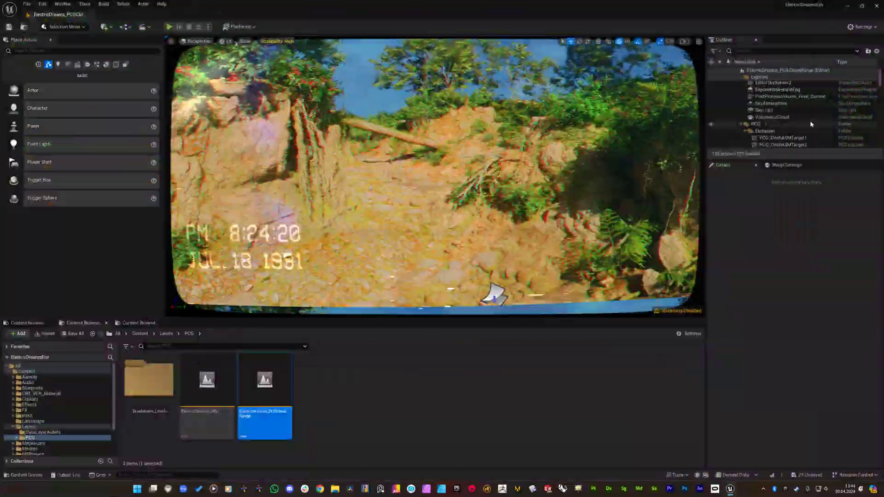
drag(880, 82, 881, 145)
- Filter the PostProcessVolume properties by 'material' and expand the Post Process Materials array
click(770, 130)
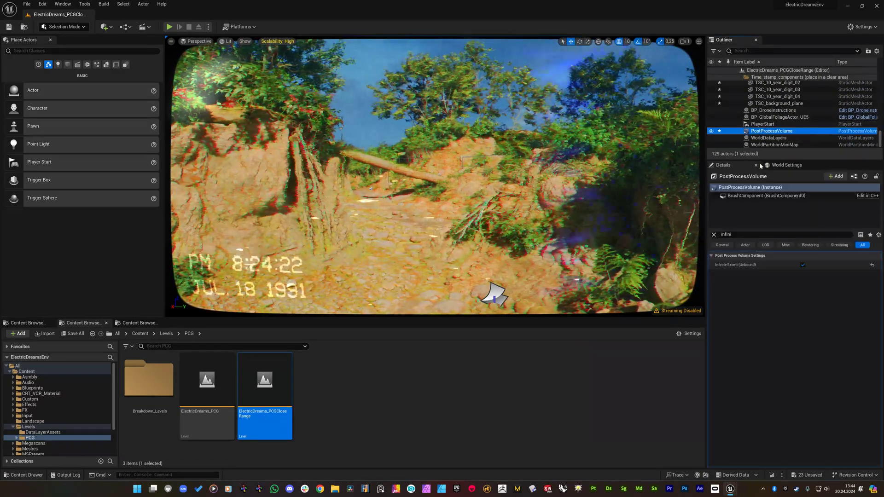
click(718, 233)
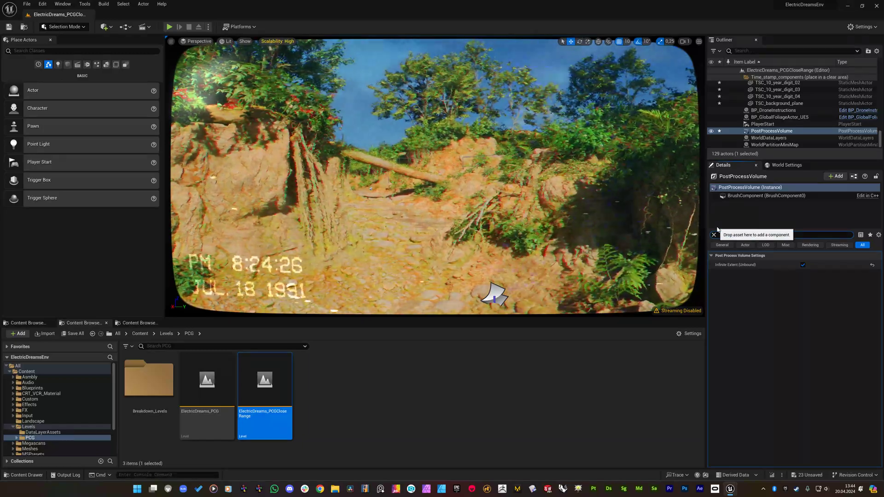
text(material)
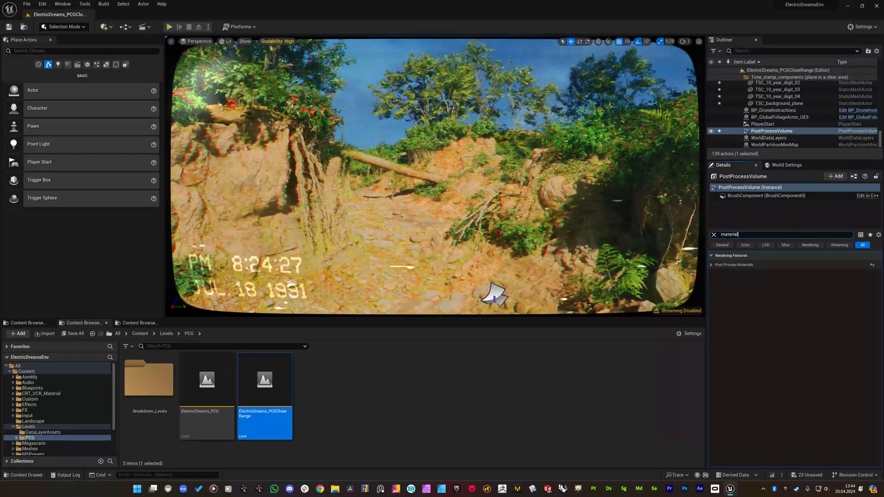
click(711, 265)
click(716, 275)
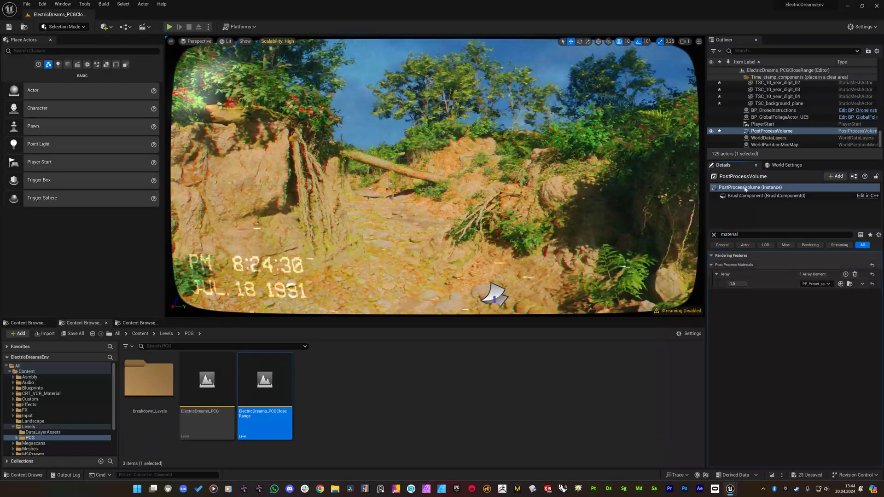
click(849, 283)
scroll(514, 401, down, 3)
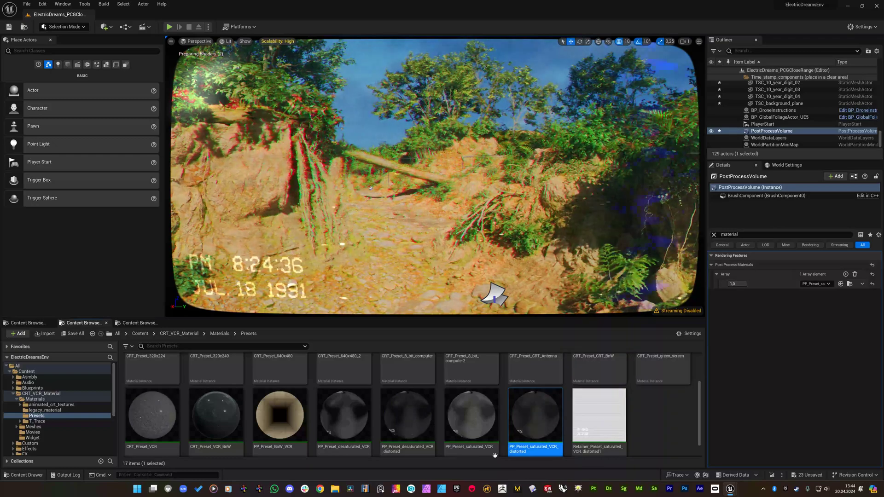
- Assign PP_Preset_saturated_VCR to the material slot after briefly trying PP_Preset_desaturated_VCR
drag(471, 416, 737, 307)
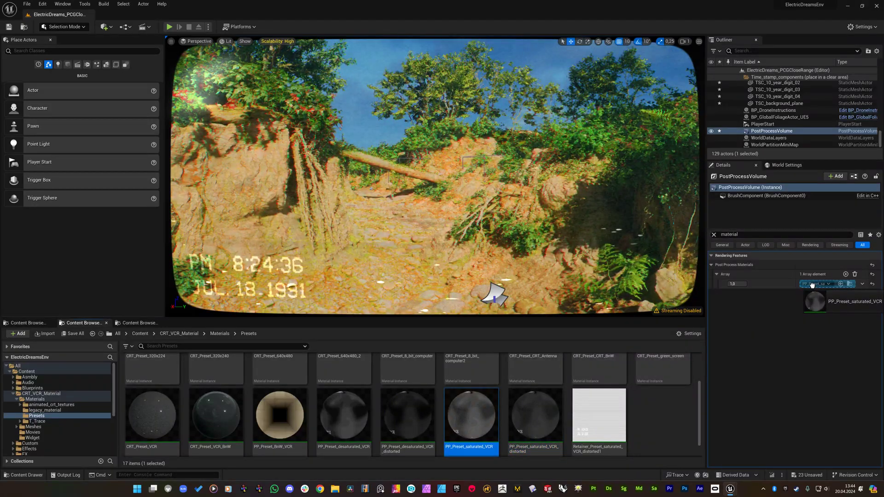
drag(812, 287, 812, 287)
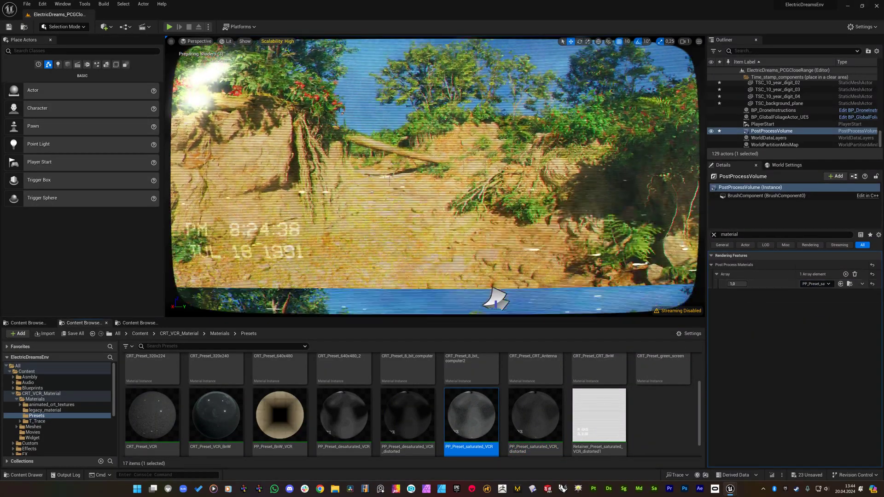
drag(344, 417, 828, 285)
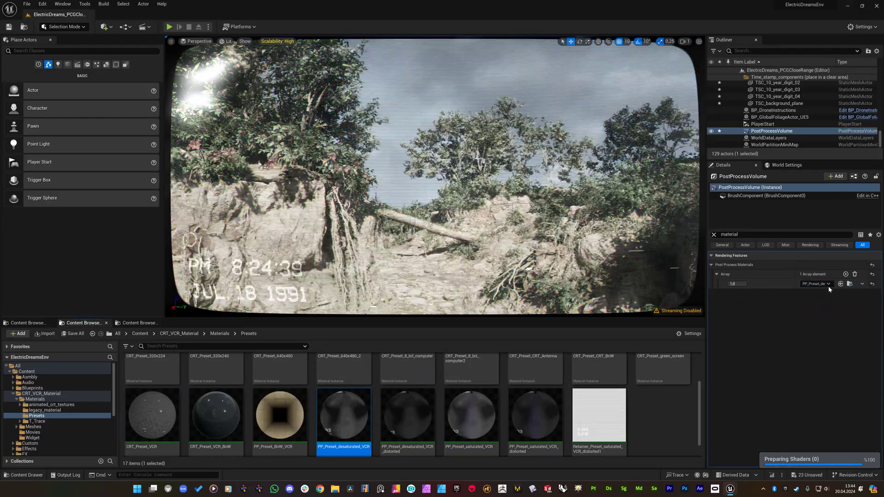
right_drag(552, 184, 556, 202)
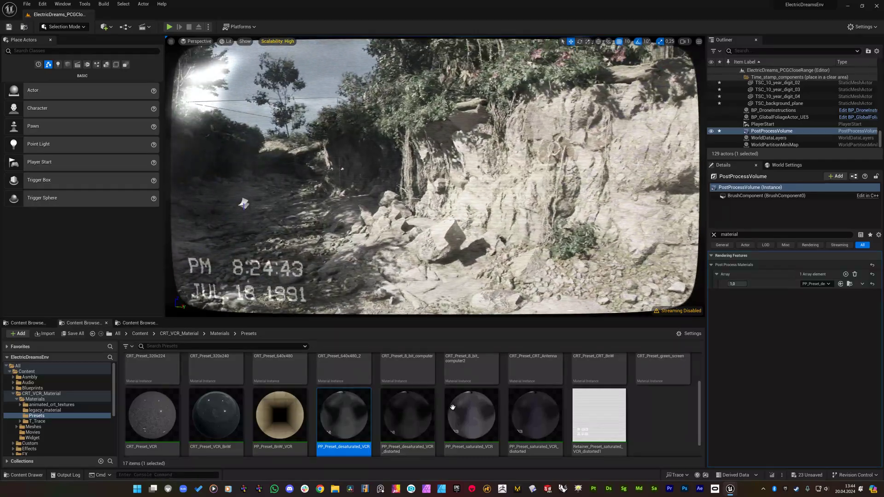
drag(806, 280, 810, 283)
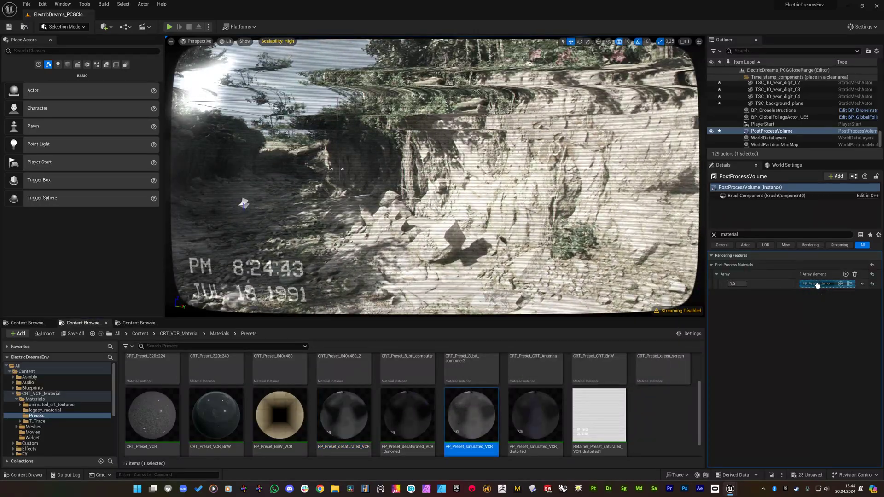
key(F11)
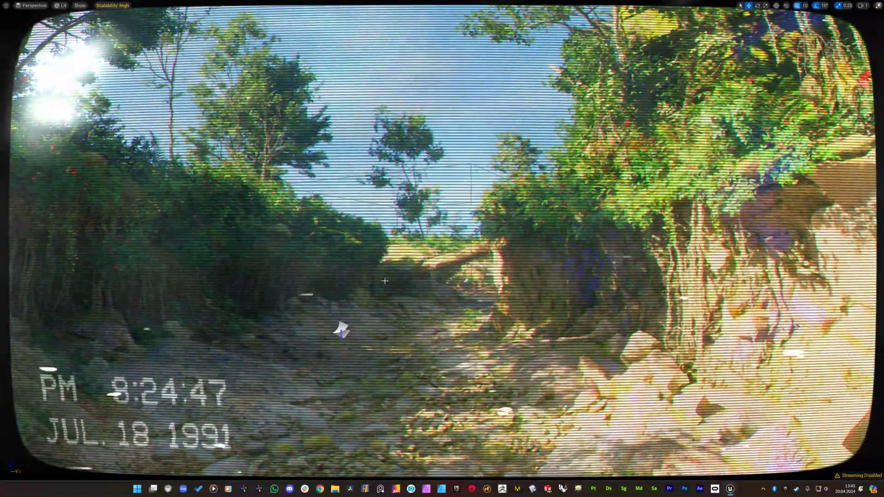
- Open the PP_Preset_saturated_VCR material instance and set Scanline Count to 150
key(F11)
double_click(465, 421)
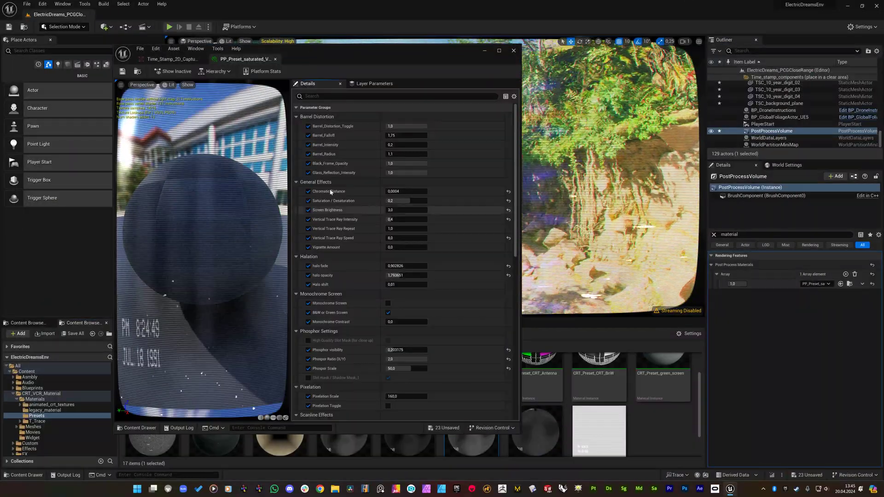
drag(398, 53, 274, 48)
scroll(253, 310, down, 5)
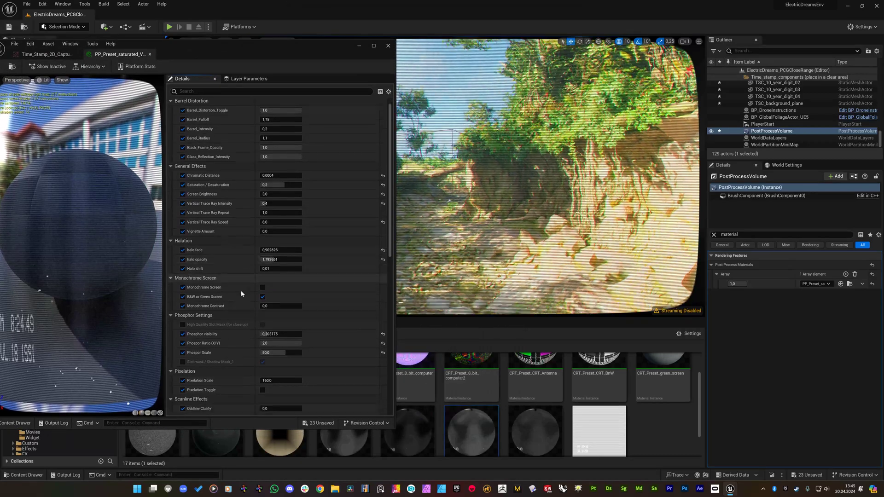
scroll(243, 331, down, 2)
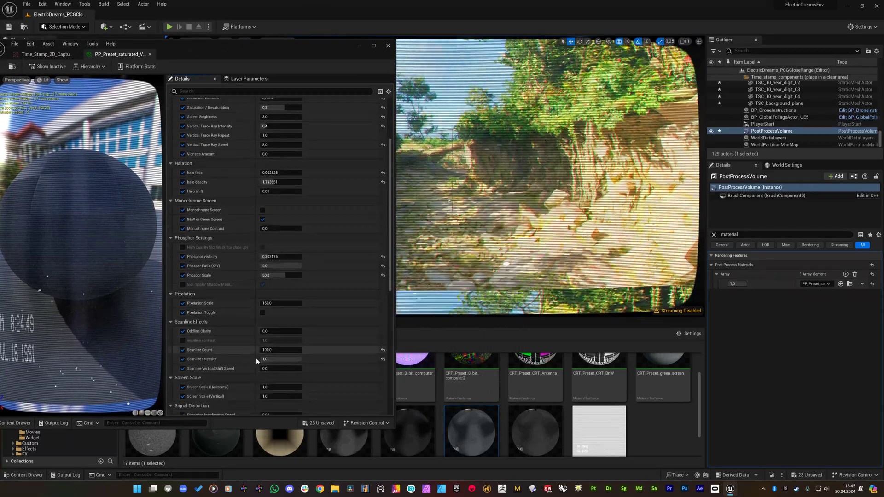
text(150)
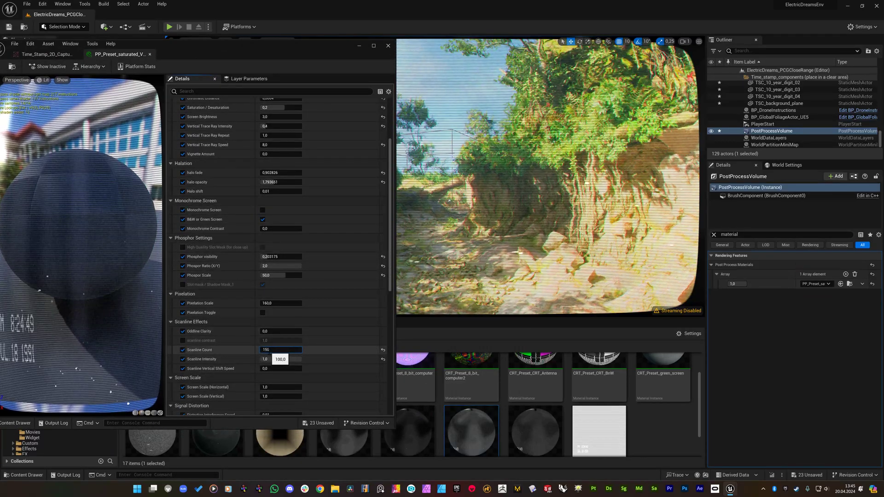
key(Return)
- Look around the forest path in full-screen view to check the denser scanlines
right_drag(516, 158, 438, 161)
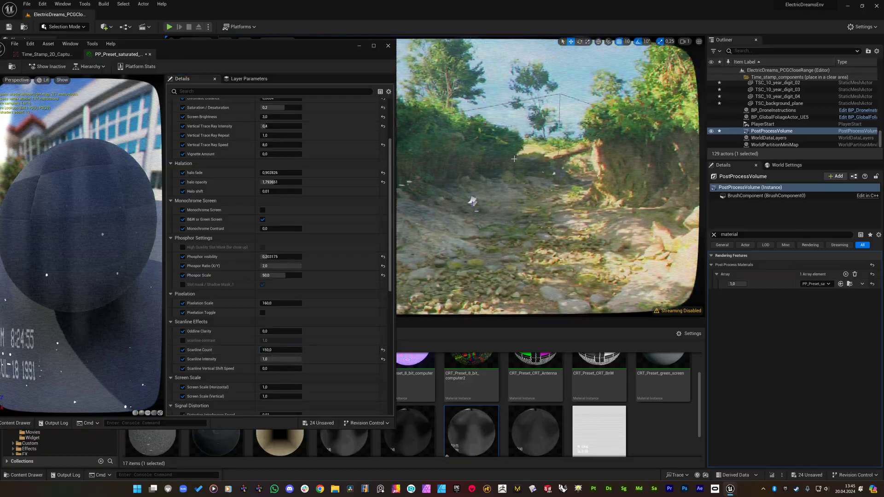
key(F11)
right_drag(516, 158, 598, 158)
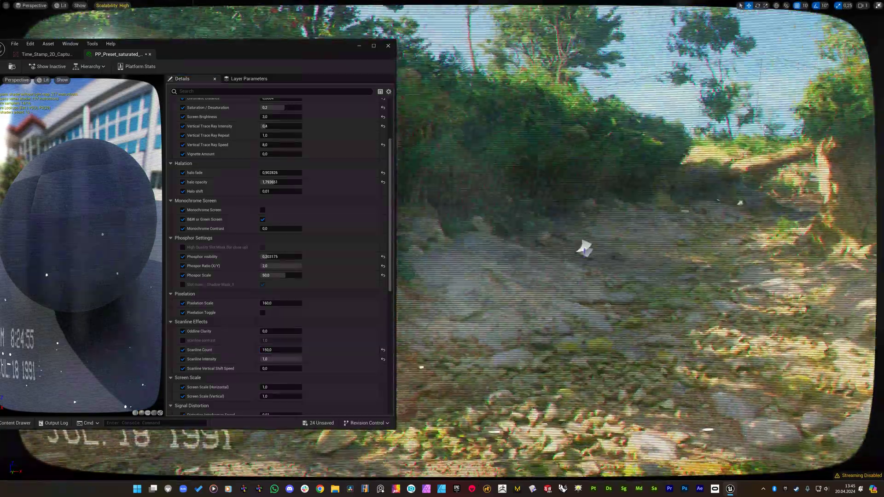
scroll(229, 232, up, 4)
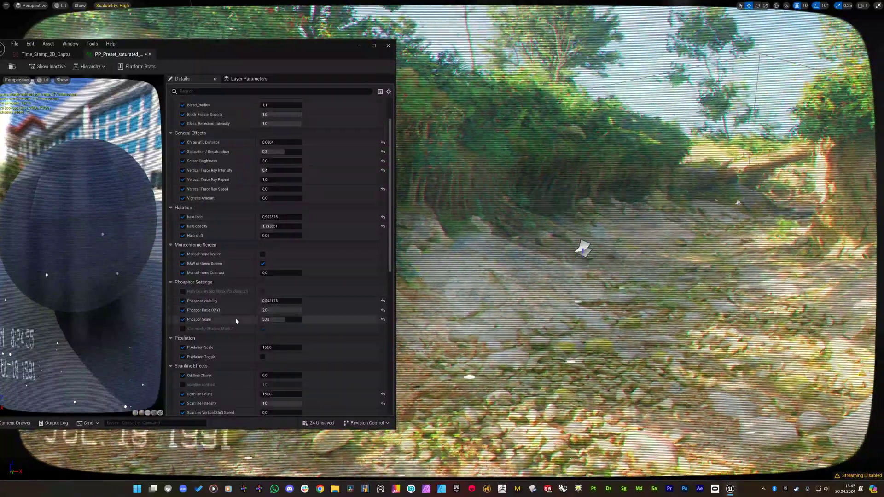
scroll(239, 322, down, 5)
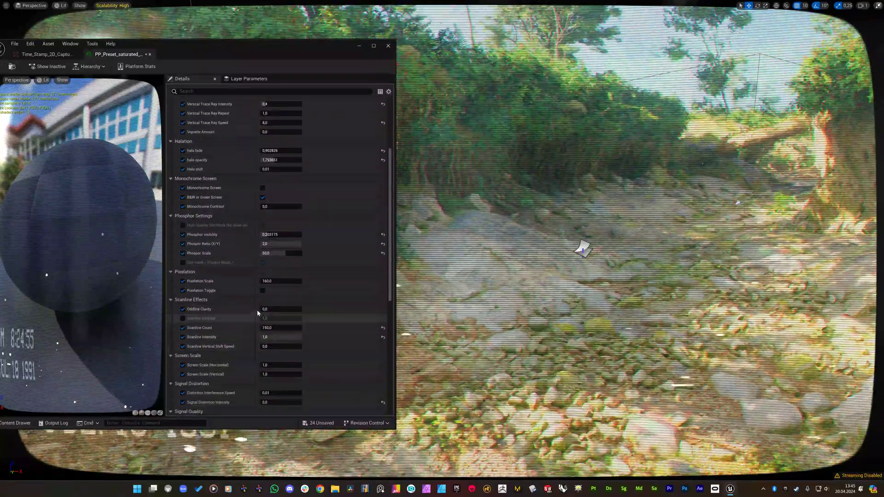
scroll(323, 225, up, 3)
scroll(324, 225, up, 5)
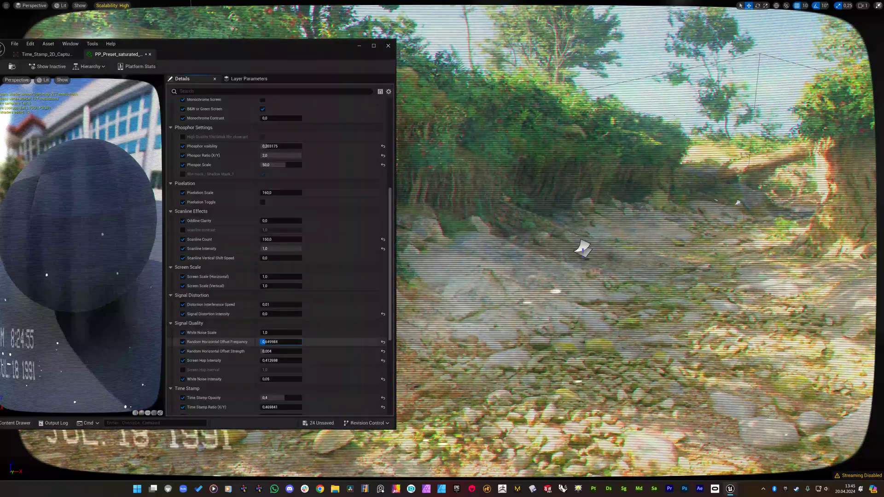
- Adjust Random Horizontal Offset Frequency, set Screen Hop Intensity 2.24, and override Screen Hop Interval at about 16.16
mouse_move(265, 342)
mouse_down()
mouse_move(289, 351)
mouse_move(270, 342)
mouse_up()
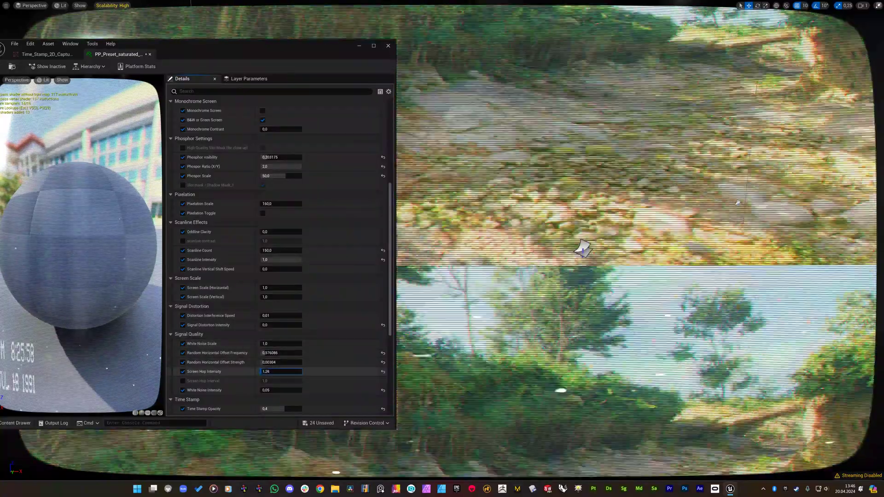
drag(263, 372, 264, 371)
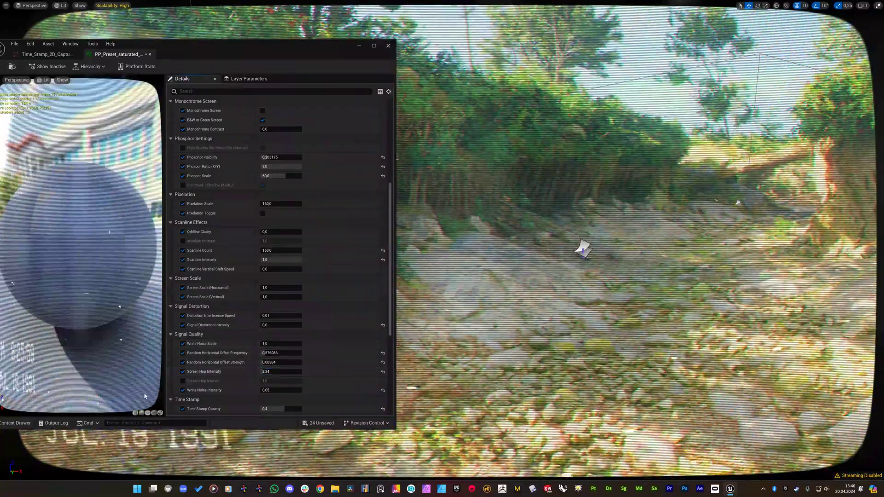
click(182, 382)
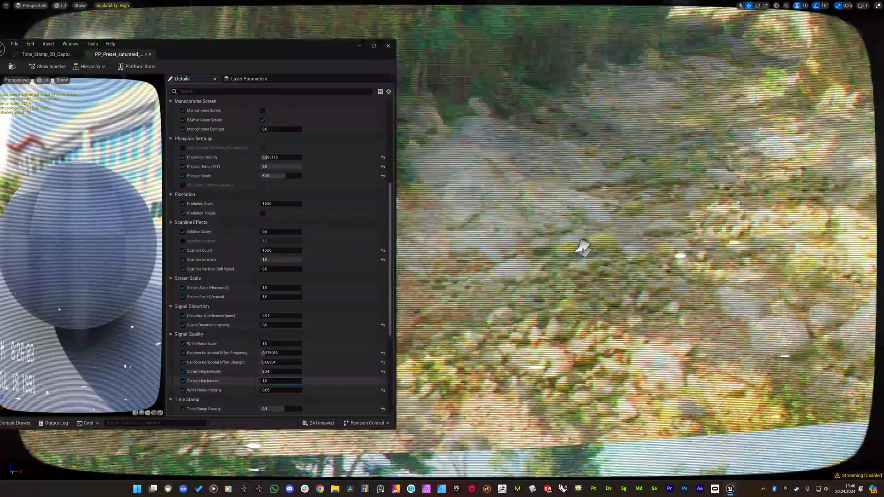
drag(264, 381, 266, 381)
click(264, 381)
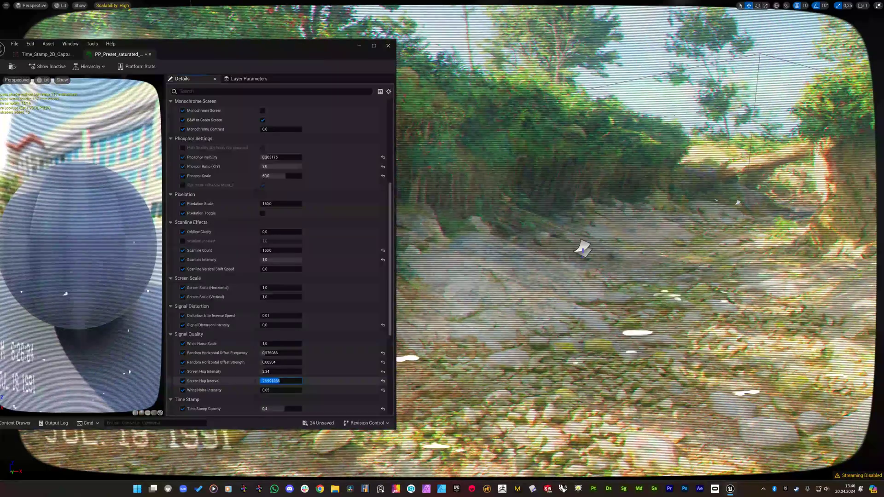
drag(272, 381, 268, 381)
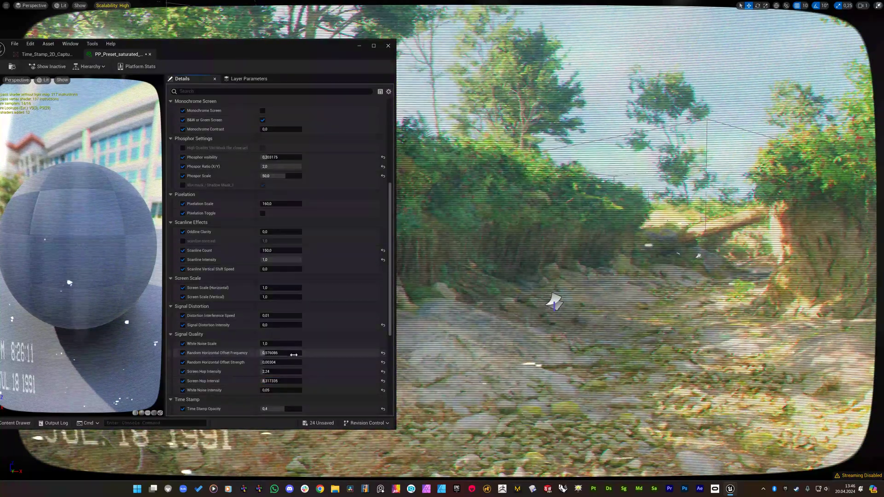
scroll(396, 373, down, 1)
- Try Tracking Noise Scale -2 and -3, settle on -1,5, and lower Tracking Noise Density to 0,597682
scroll(392, 339, down, 6)
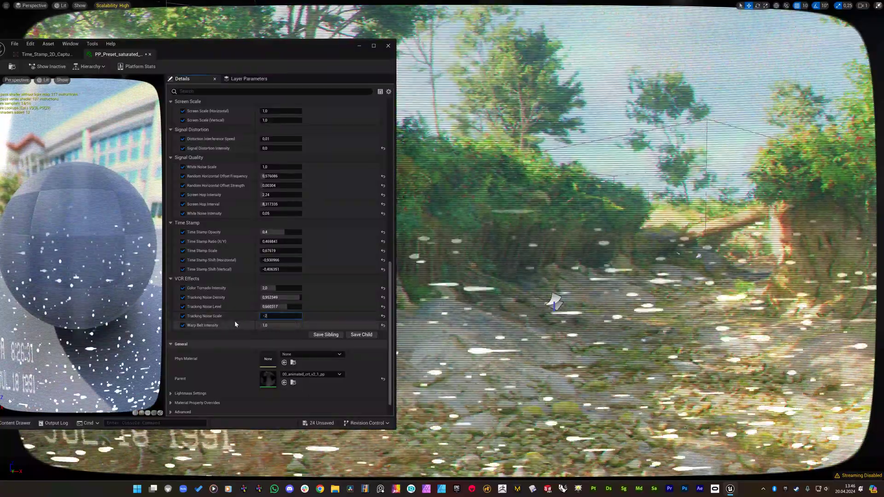
key(Return)
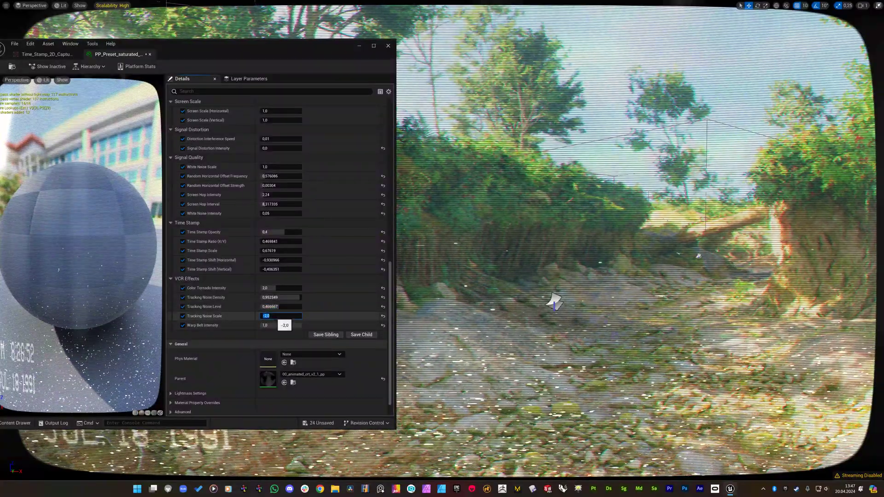
text(-3)
key(Return)
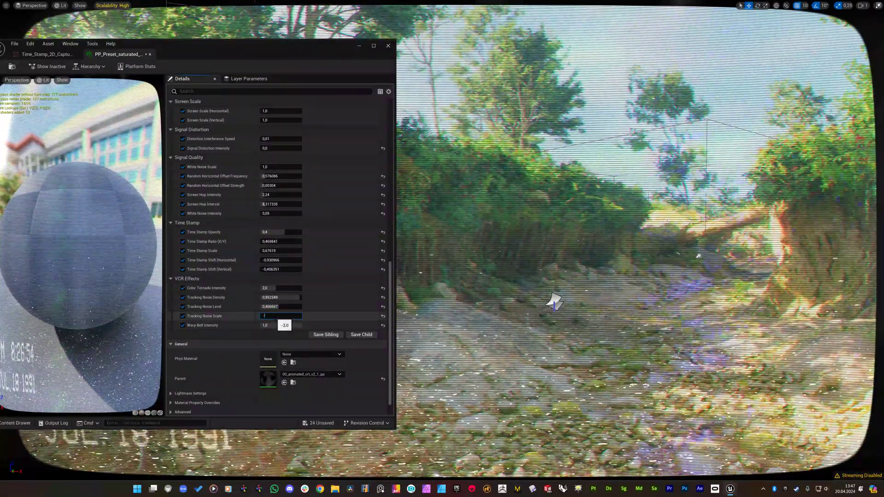
text(-1,5)
key(Return)
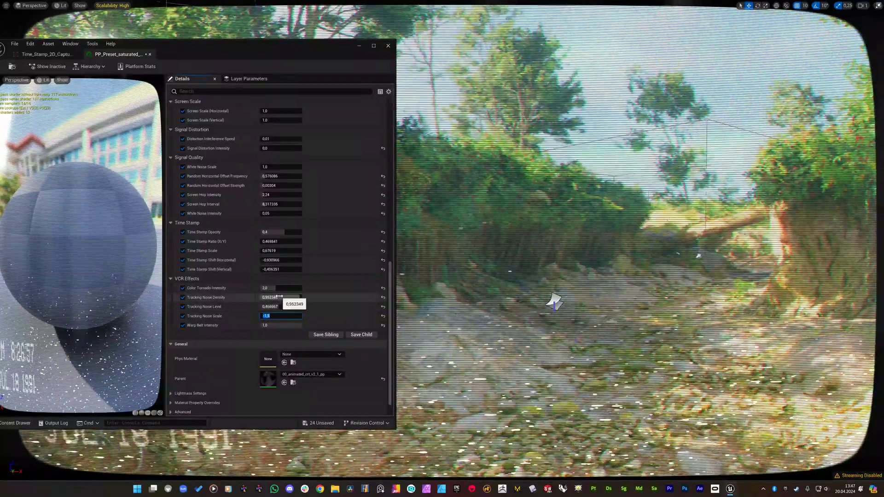
drag(277, 296, 265, 297)
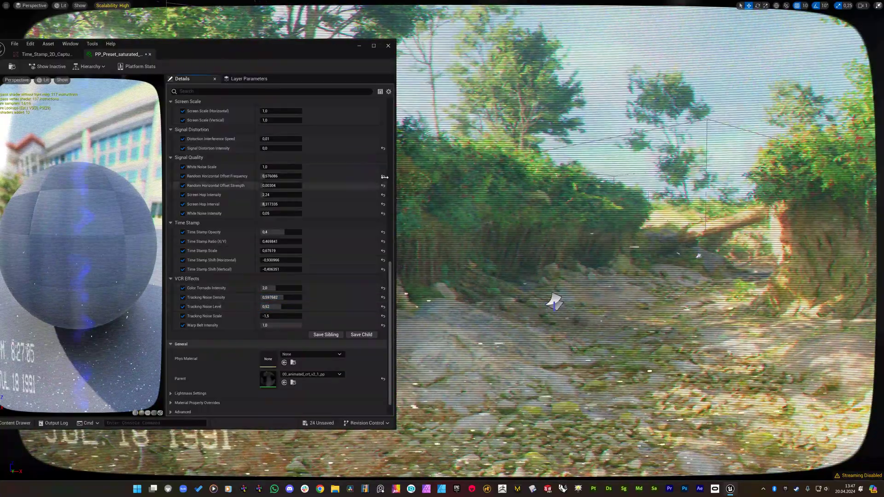
- Close and reopen the PP_Preset_saturated_VCR material editor, moving it off the viewport
click(388, 46)
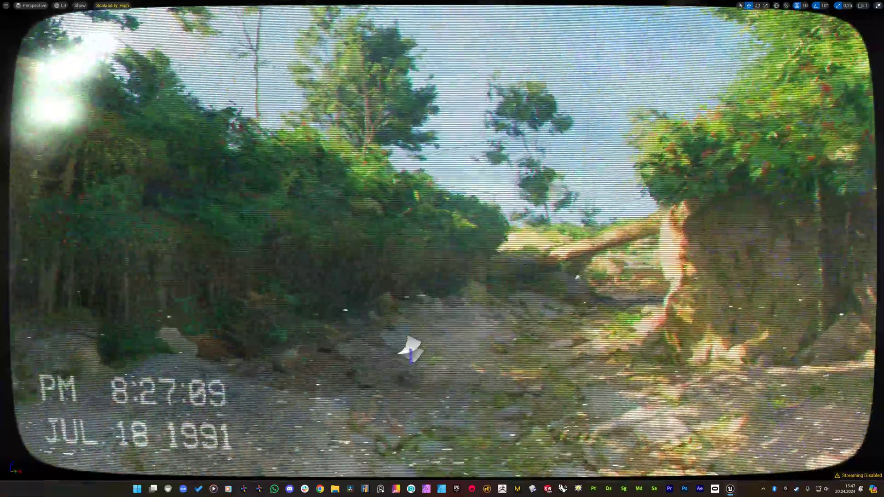
key(F11)
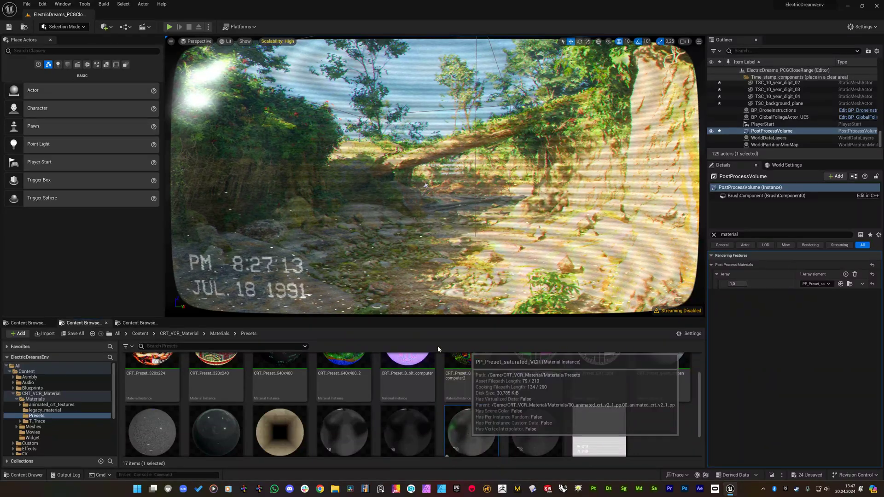
double_click(447, 455)
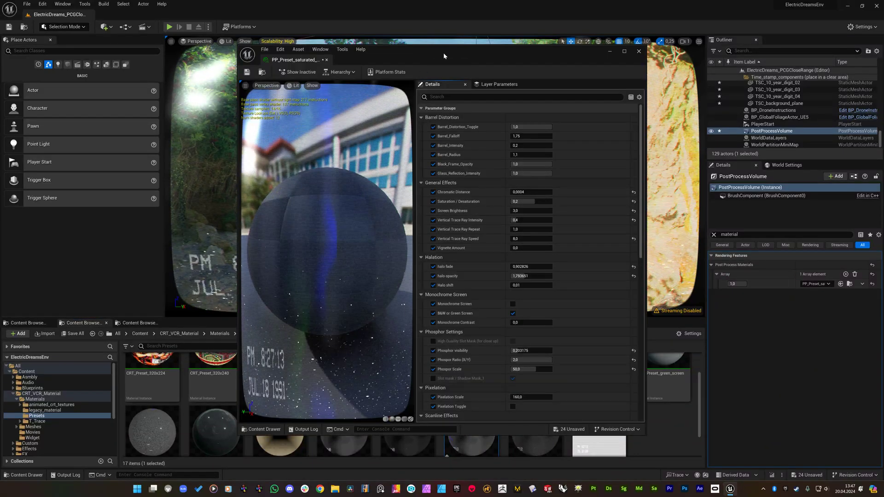
drag(439, 29, 644, 77)
scroll(721, 350, down, 1)
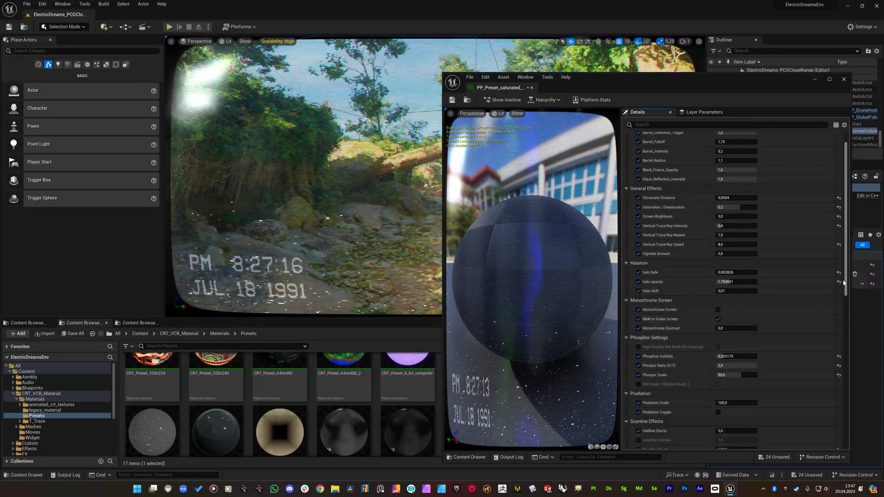
drag(846, 283, 871, 419)
- Drop Time Stamp Opacity to 0, raise it back to about 0,448, and close the editor
mouse_move(739, 291)
mouse_down()
mouse_move(725, 291)
mouse_move(755, 291)
mouse_up()
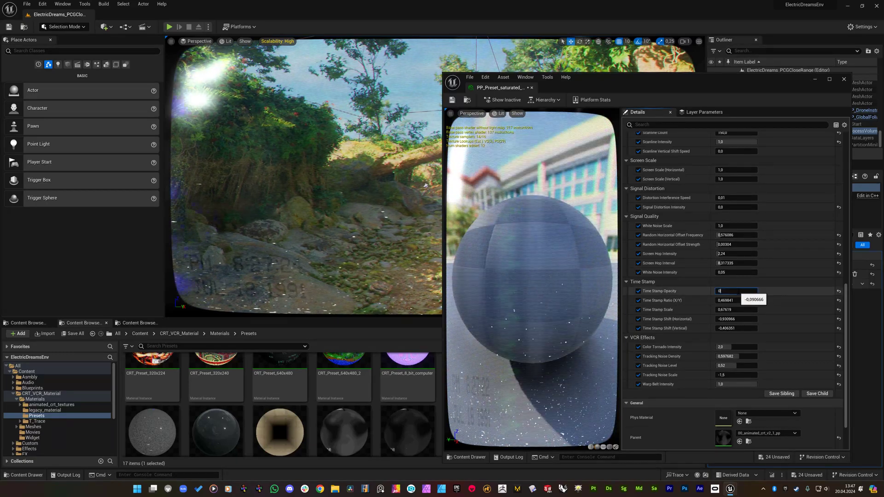
key(Return)
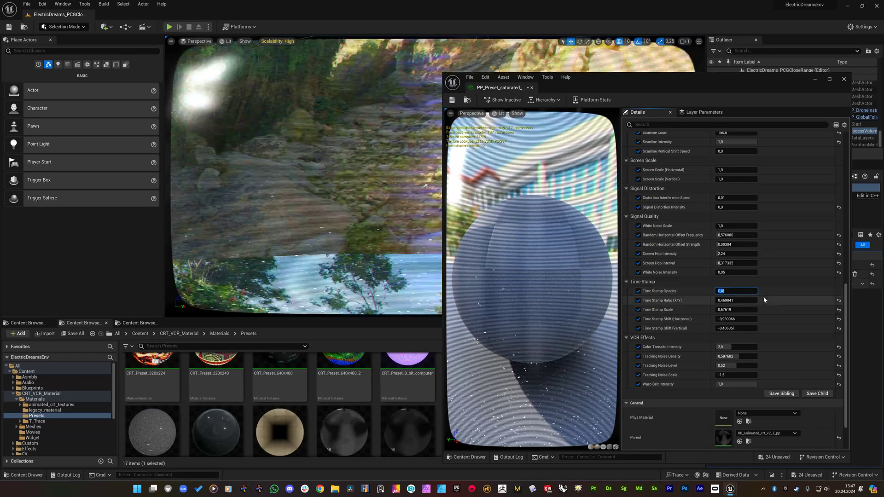
click(766, 300)
drag(734, 291, 737, 290)
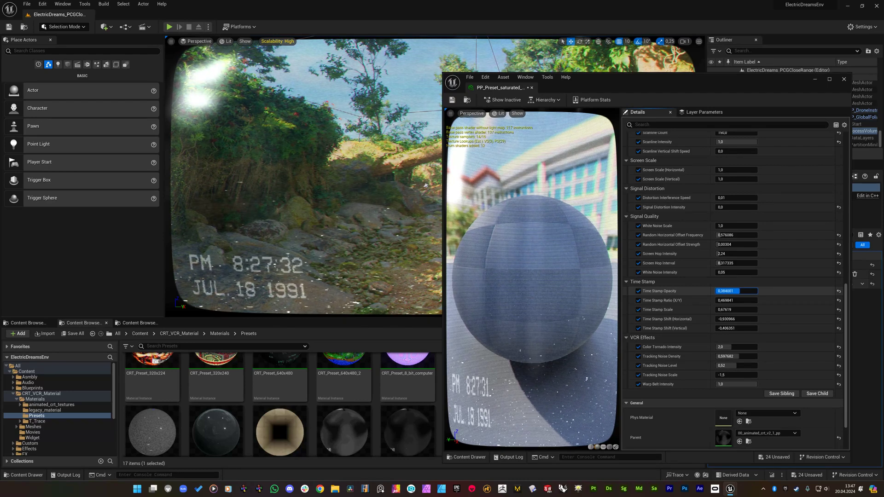
drag(778, 291, 771, 291)
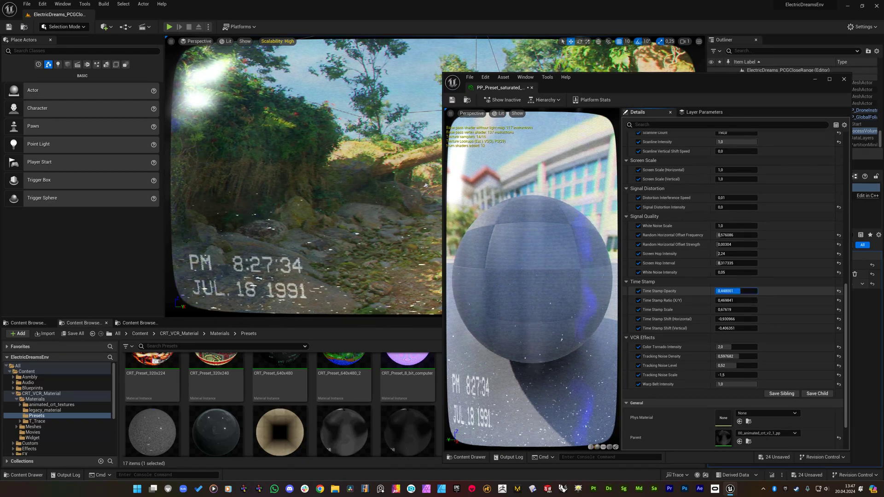
click(843, 79)
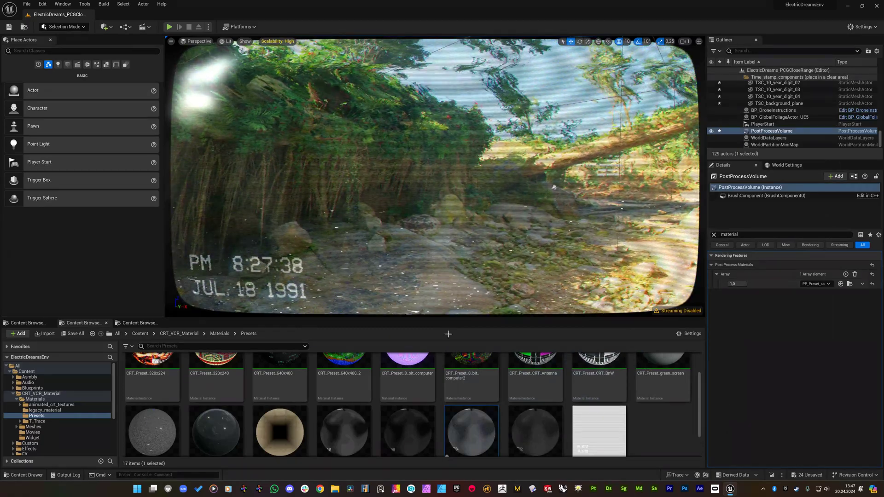
- In the reopened preset, set Glass_Reflection_Intensity to 0,256 and Barrel_Intensity to 0,16
double_click(466, 420)
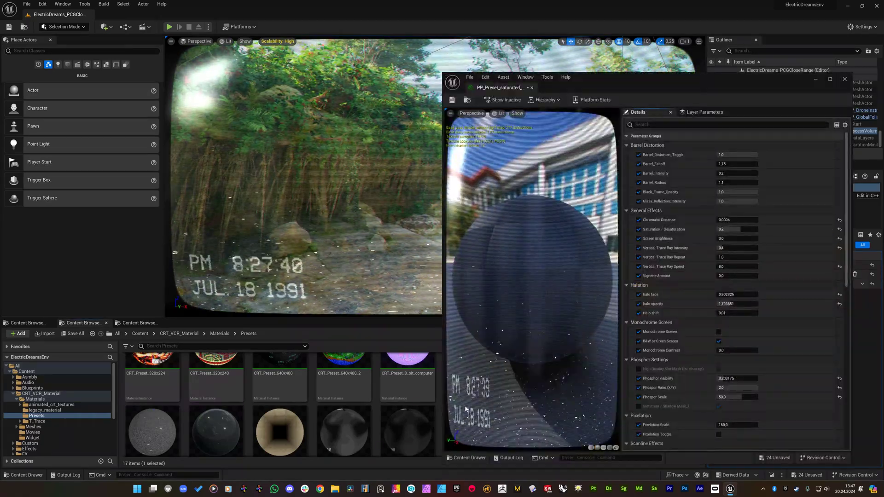
key(F11)
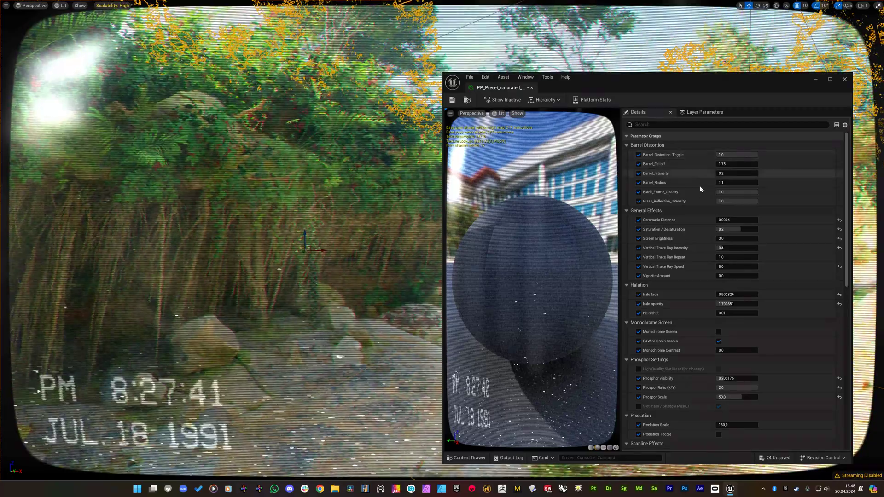
drag(719, 201, 748, 174)
key(Return)
text(0)
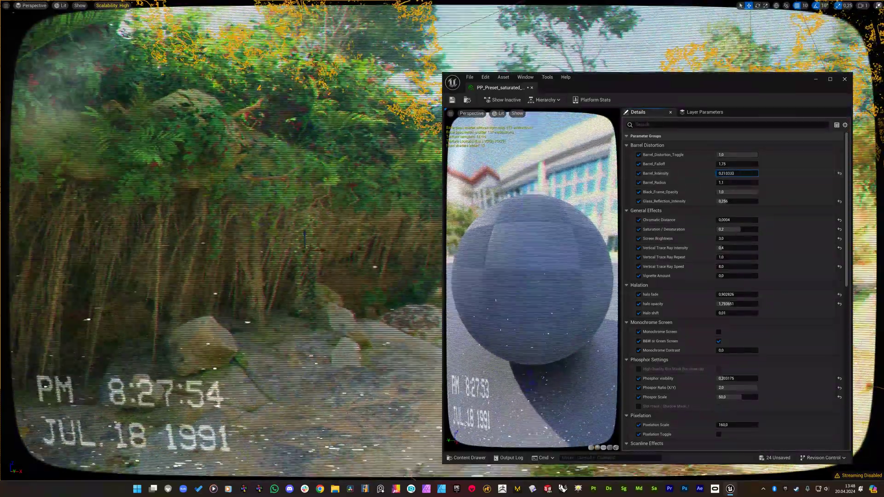
key(Return)
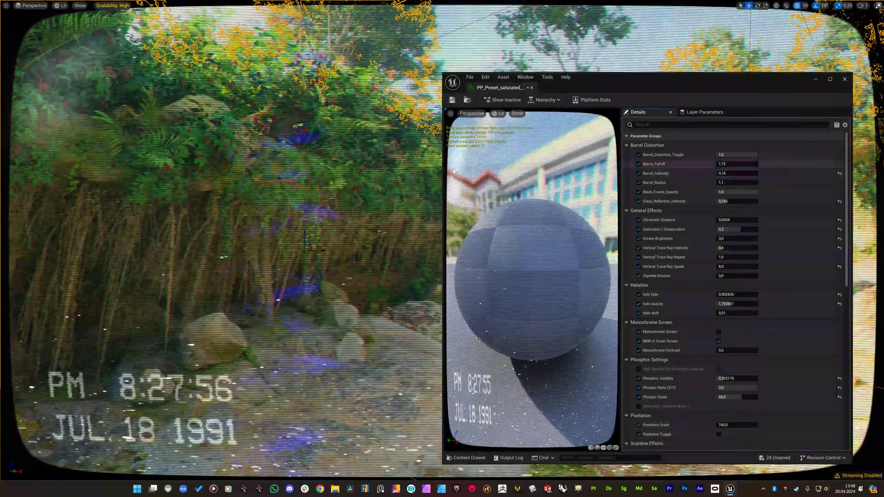
click(845, 79)
right_drag(442, 145, 470, 154)
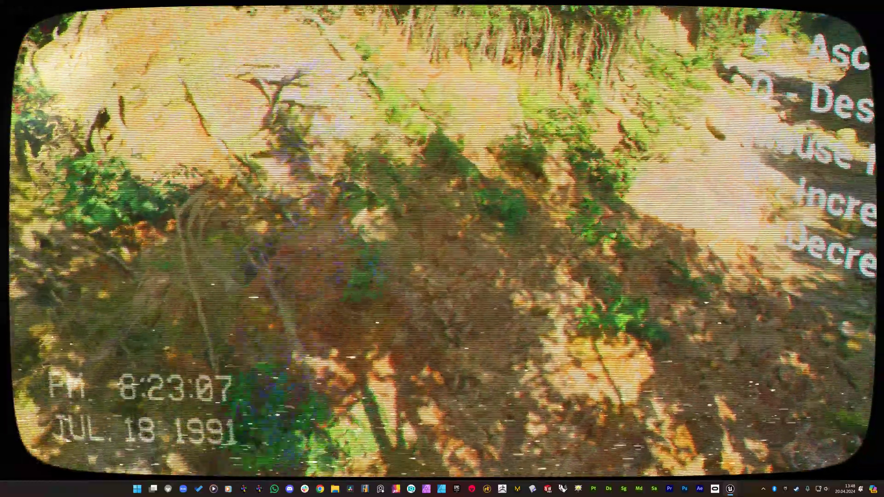
- Walk the player forward through the forest while the PM 8:23 JUL. 18 1991 timestamp runs
key(w)
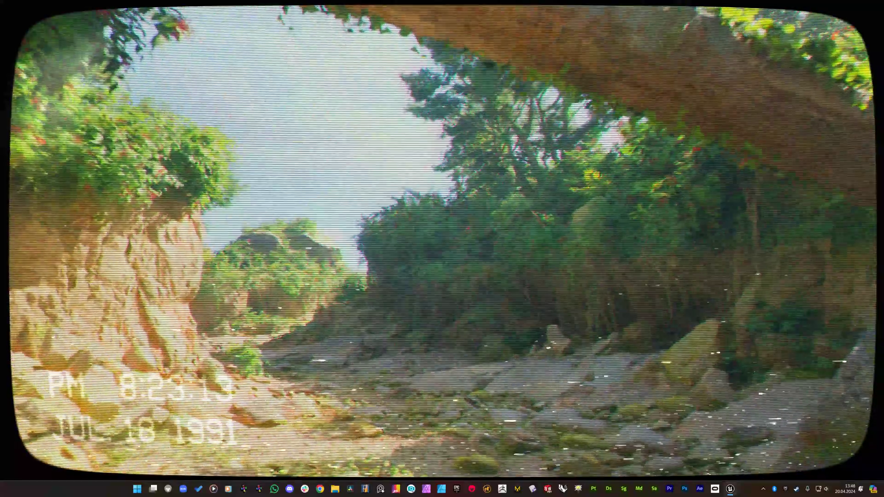
- Exit the play session and set the saturated VCR preset's White Noise Intensity to 0
key(F11)
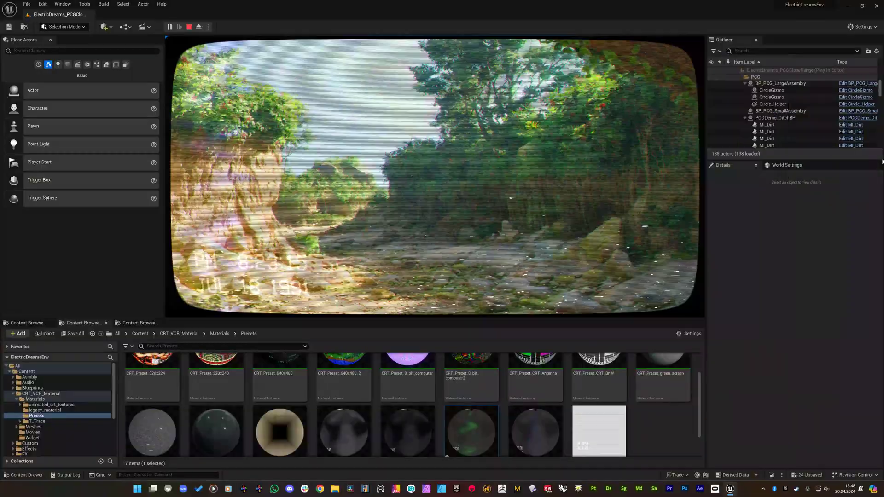
key(Escape)
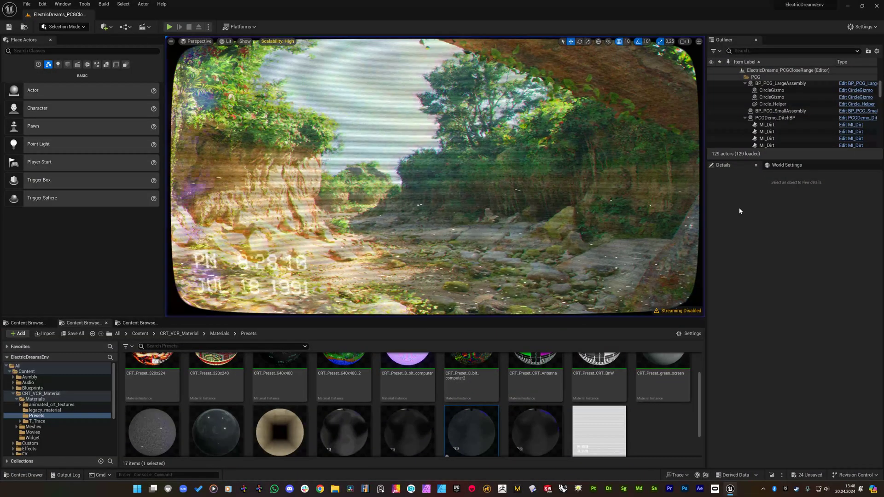
double_click(477, 426)
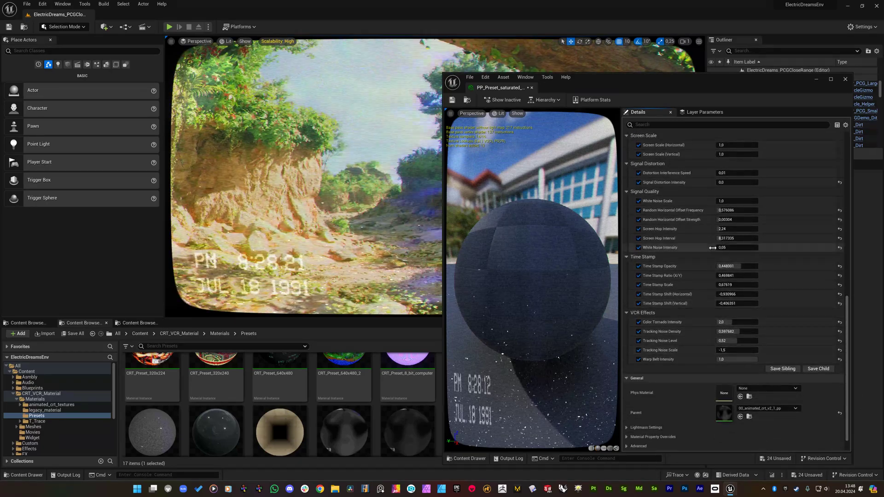
text(0)
key(Return)
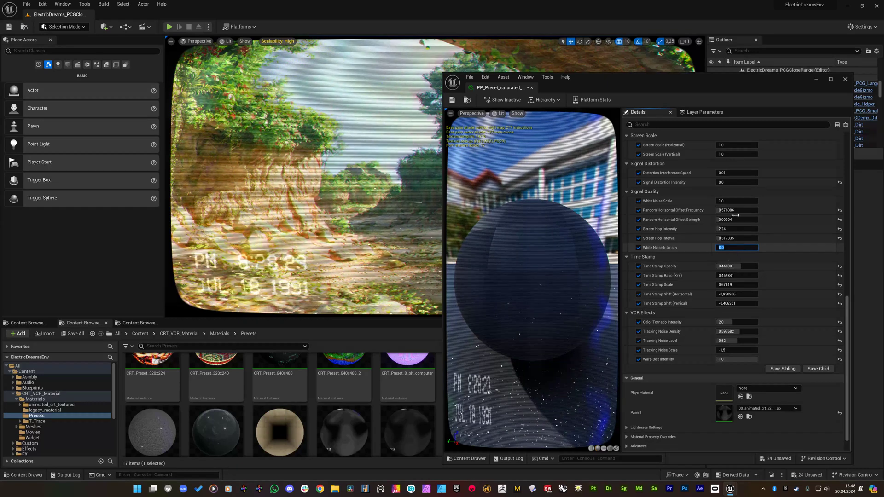
click(845, 80)
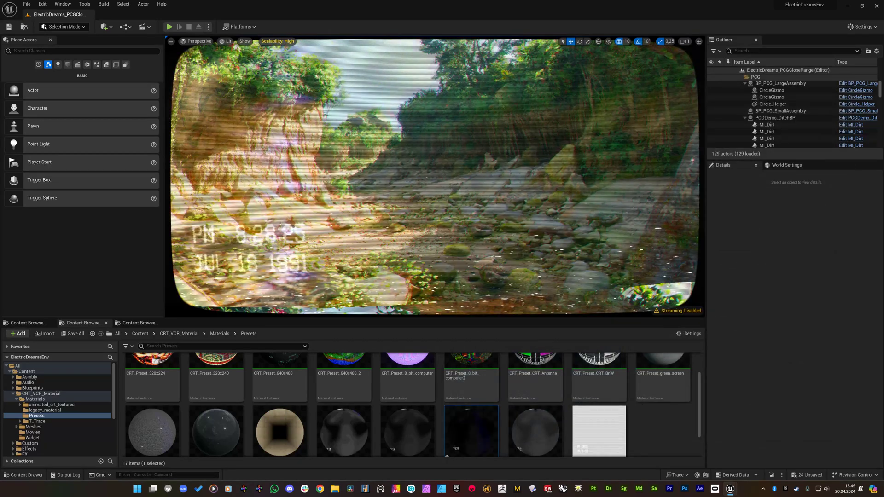
- Run the forest level full-screen and fly forward along the path to show the VCR look
key(F11)
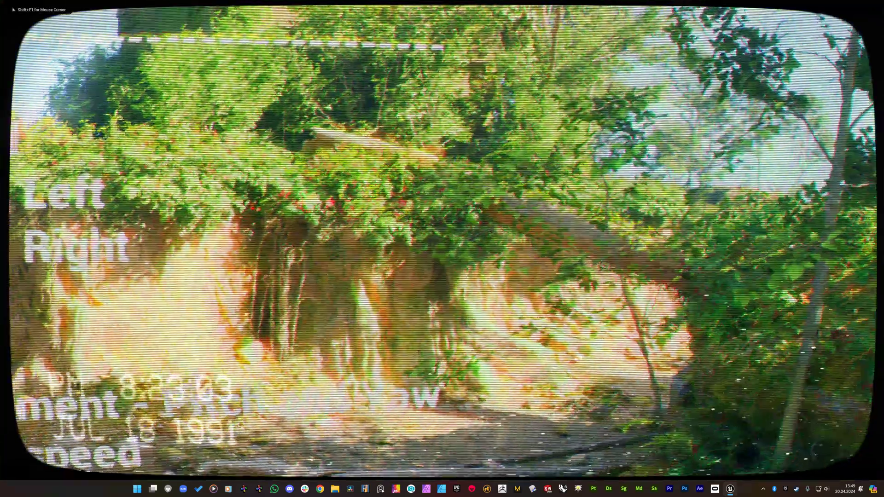
key(w)
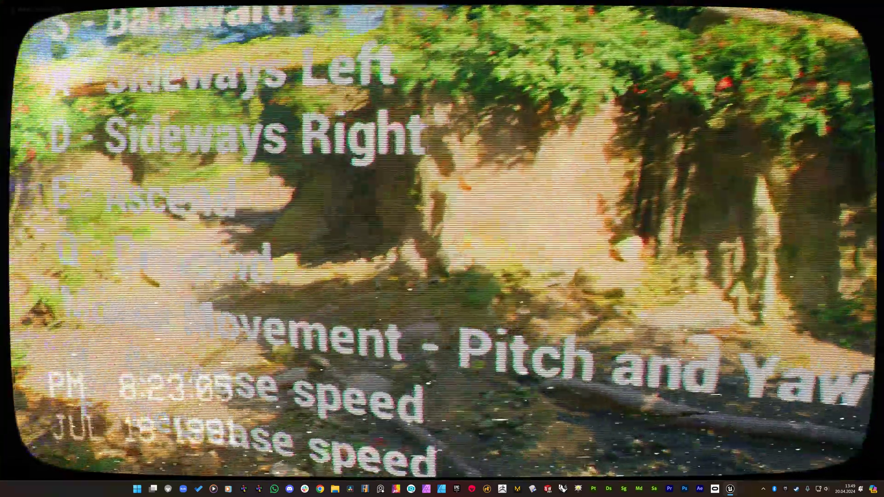